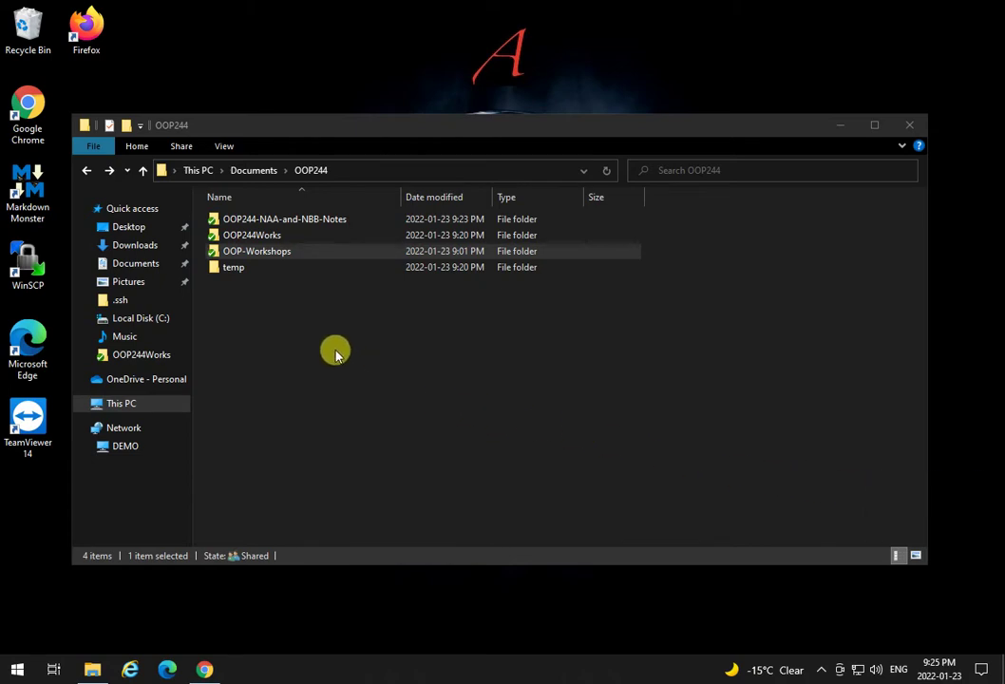
# Look through the contents of the OOP244Works folder and return to the OOP244 folder
pyautogui.click(281, 234)
pyautogui.doubleClick(281, 234)
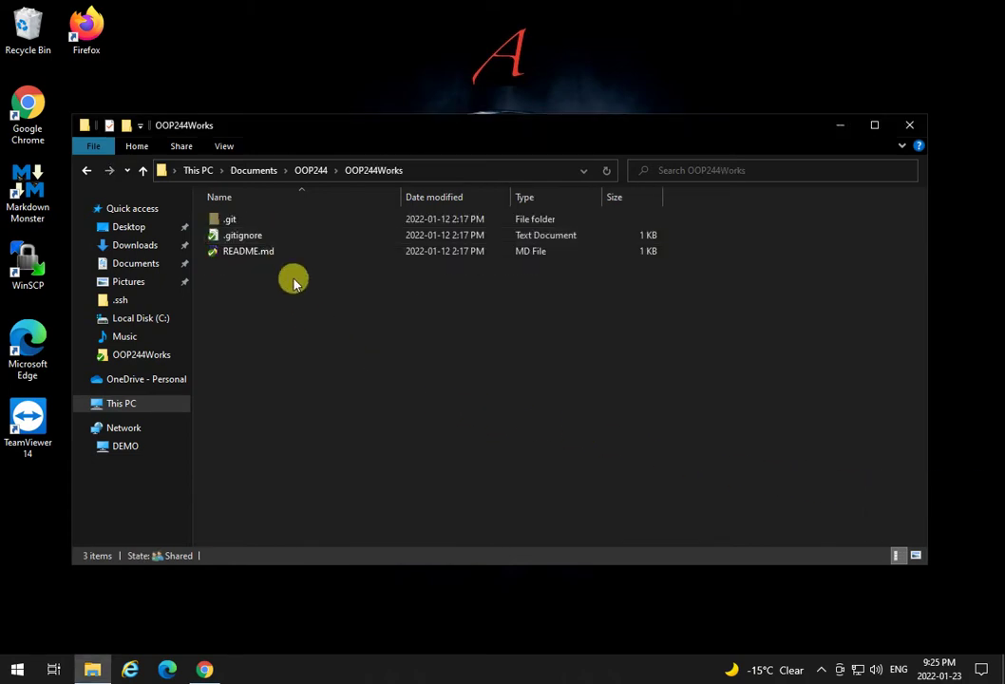
pyautogui.rightClick(251, 255)
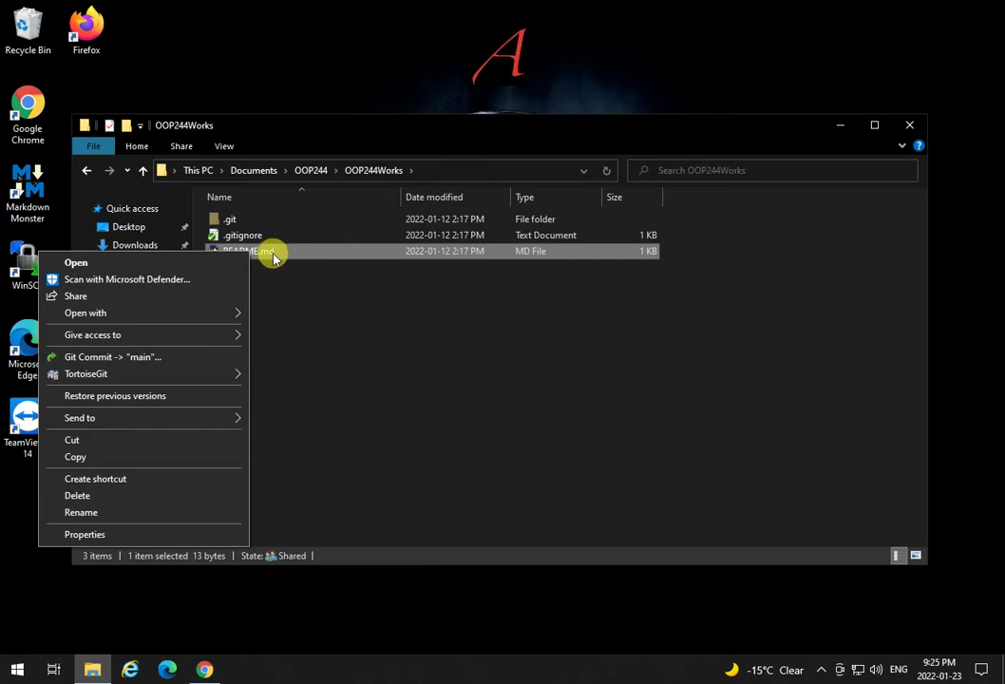
pyautogui.click(408, 432)
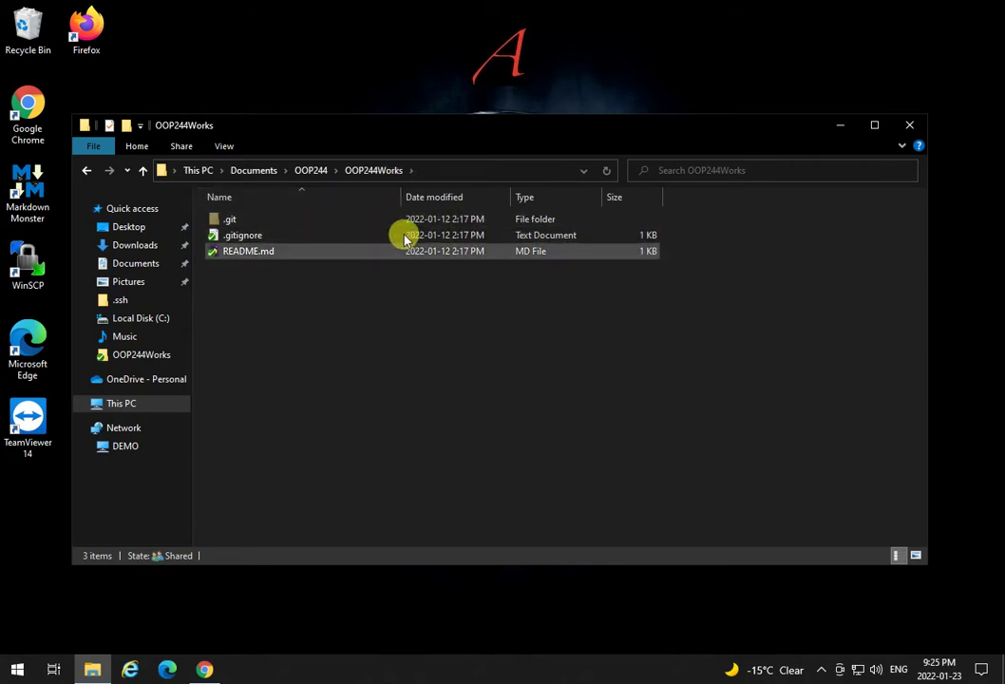
pyautogui.click(312, 171)
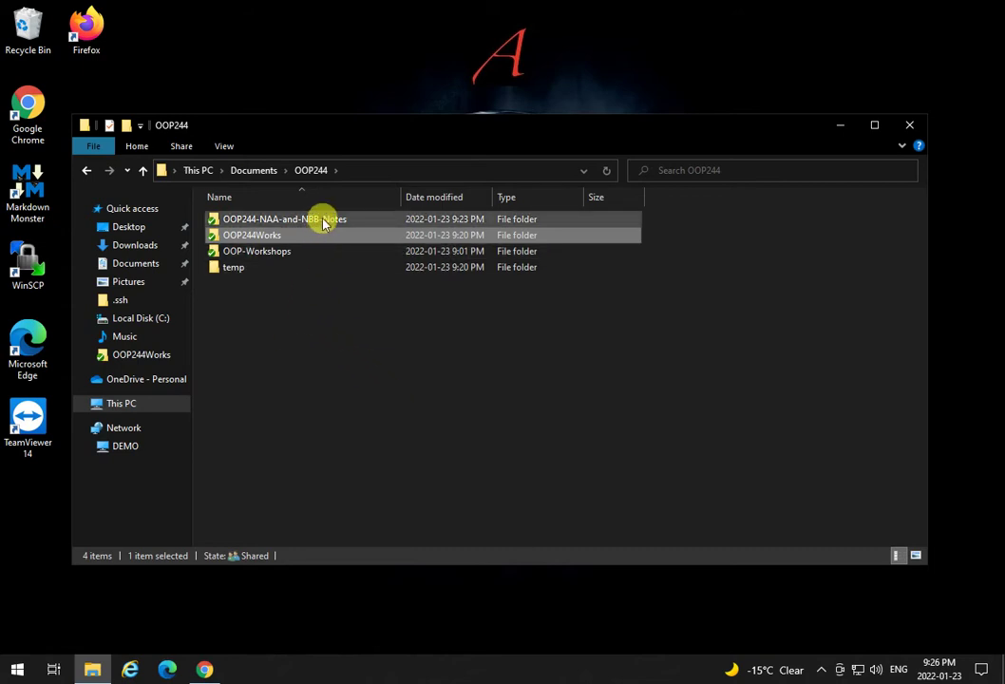
# Pull the main branch of the OOP-Workshops repository from origin with TortoiseGit and open the OOP-Workshops folder
pyautogui.click(288, 254)
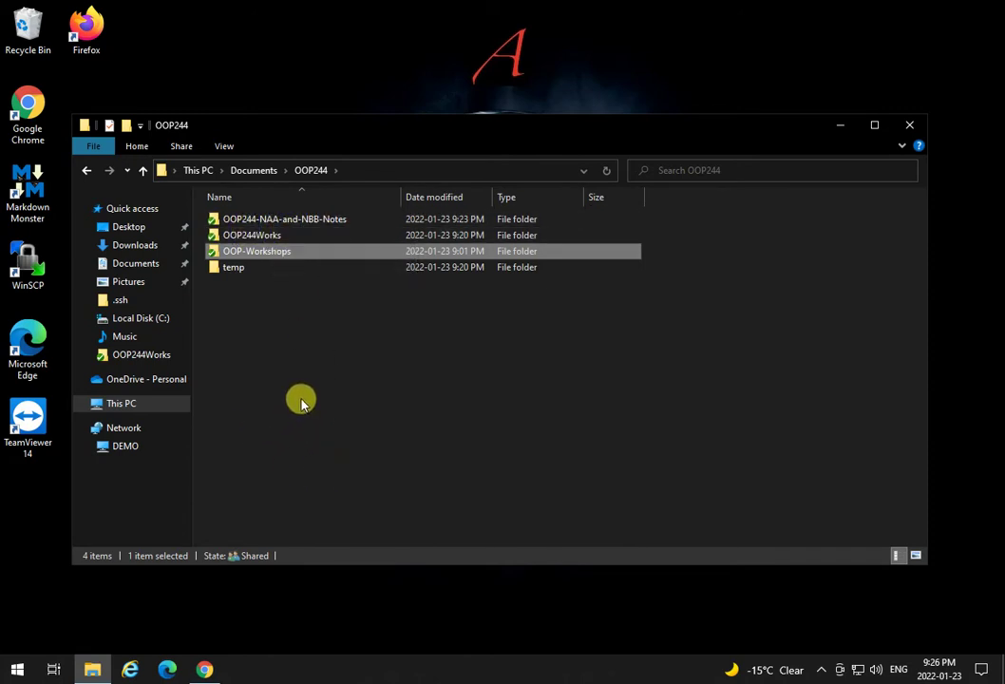
pyautogui.rightClick(258, 253)
pyautogui.moveTo(199, 443)
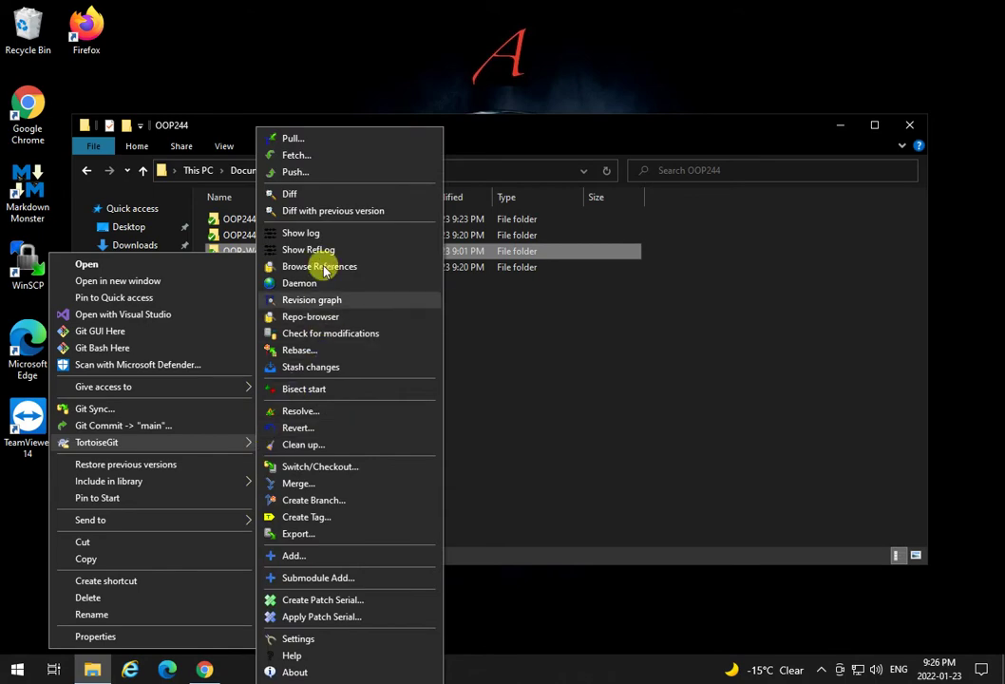
pyautogui.click(325, 142)
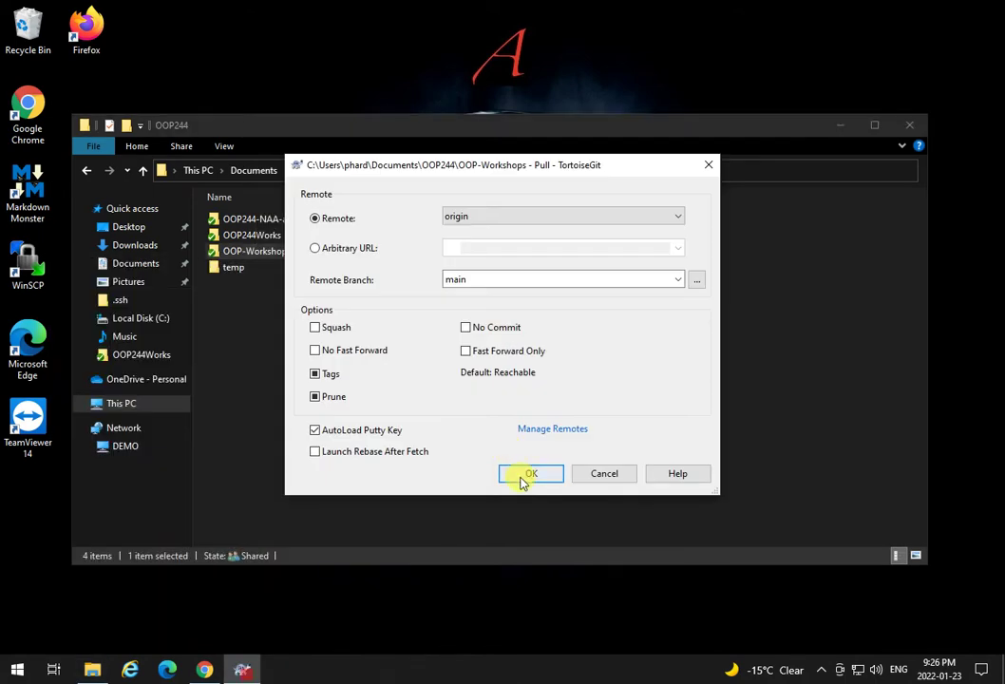
pyautogui.click(520, 473)
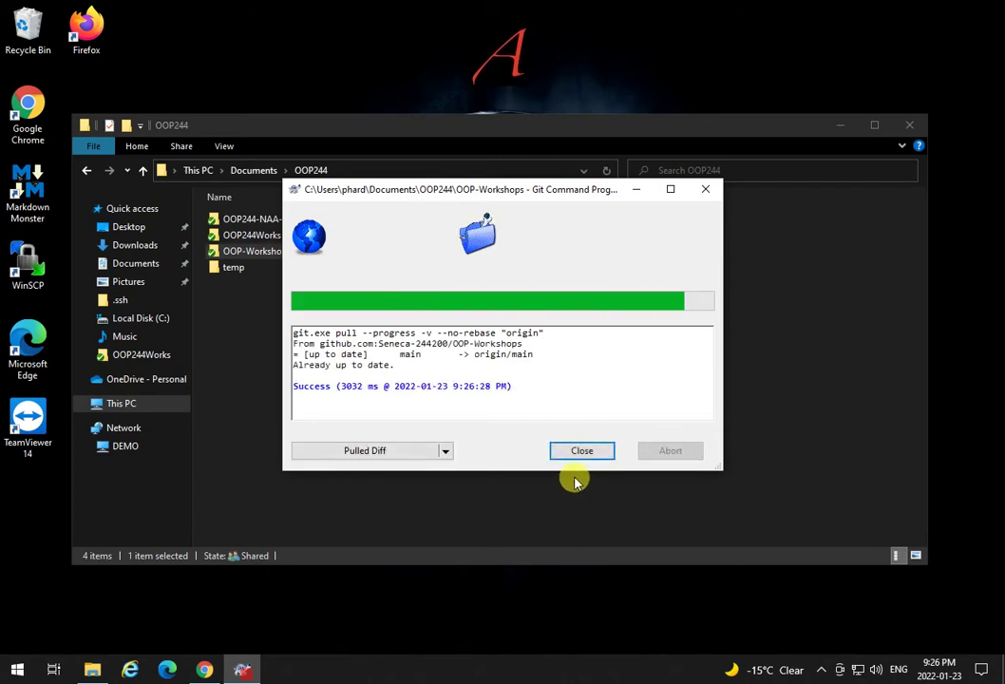
pyautogui.click(581, 450)
pyautogui.doubleClick(262, 254)
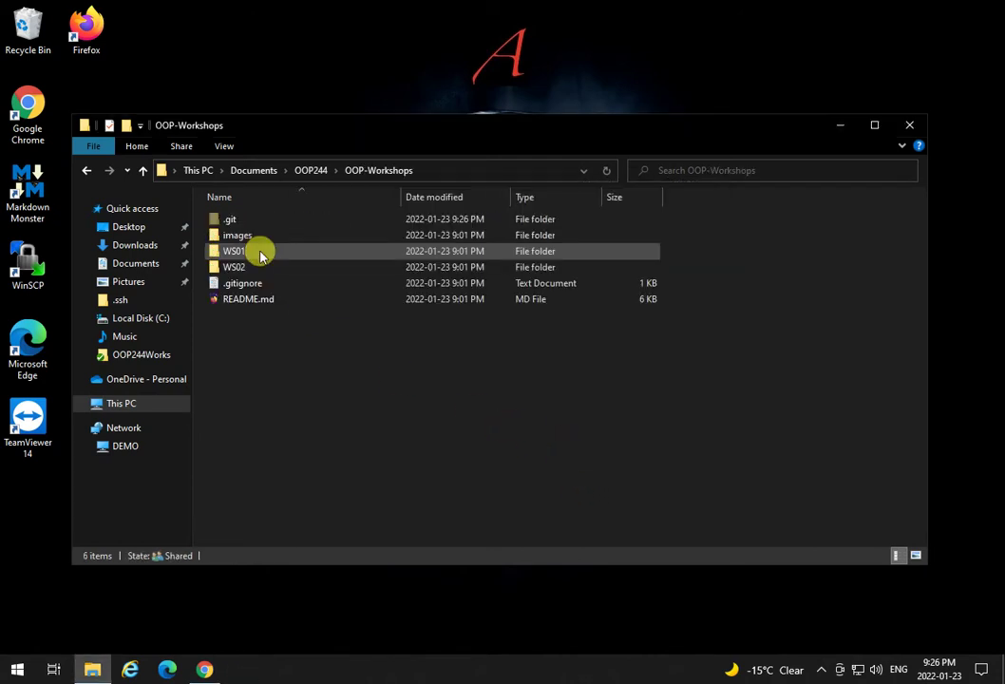
pyautogui.rightClick(246, 266)
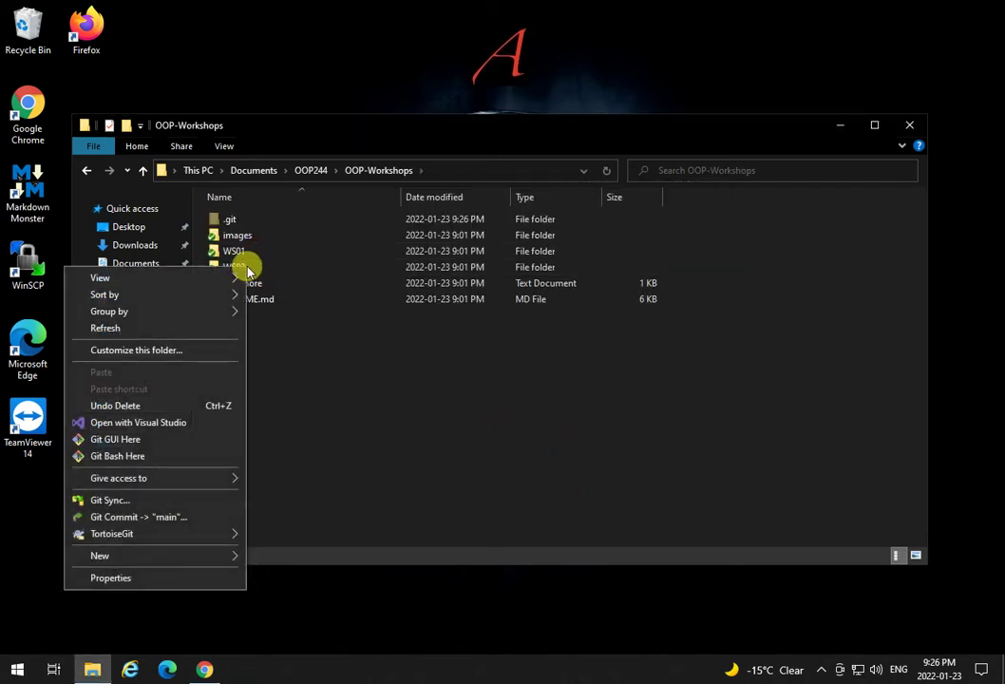
pyautogui.click(270, 319)
pyautogui.rightClick(247, 266)
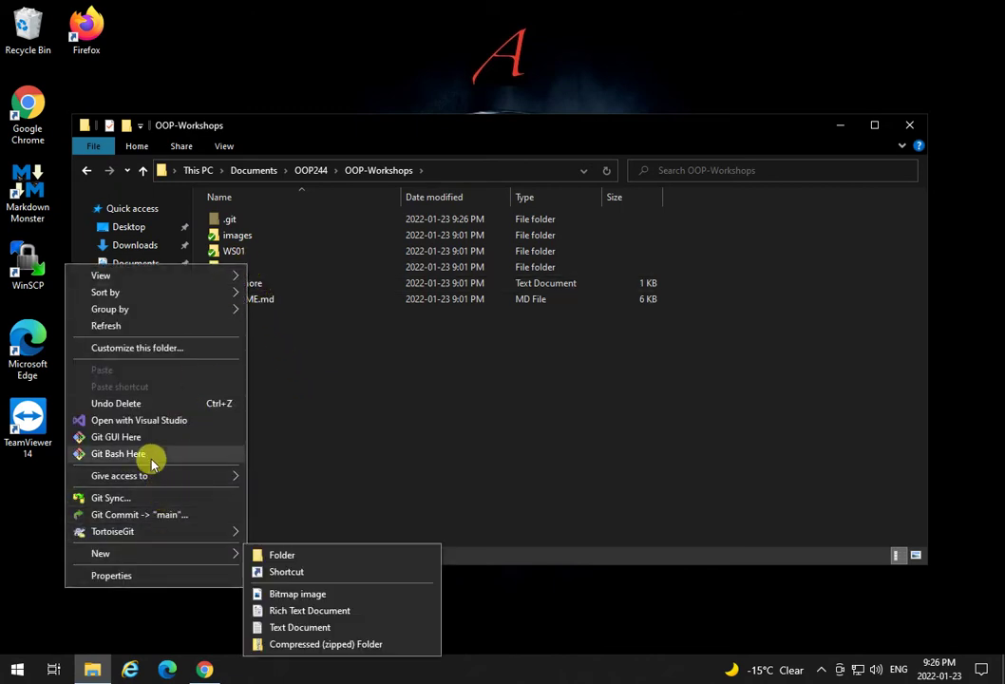
pyautogui.click(321, 375)
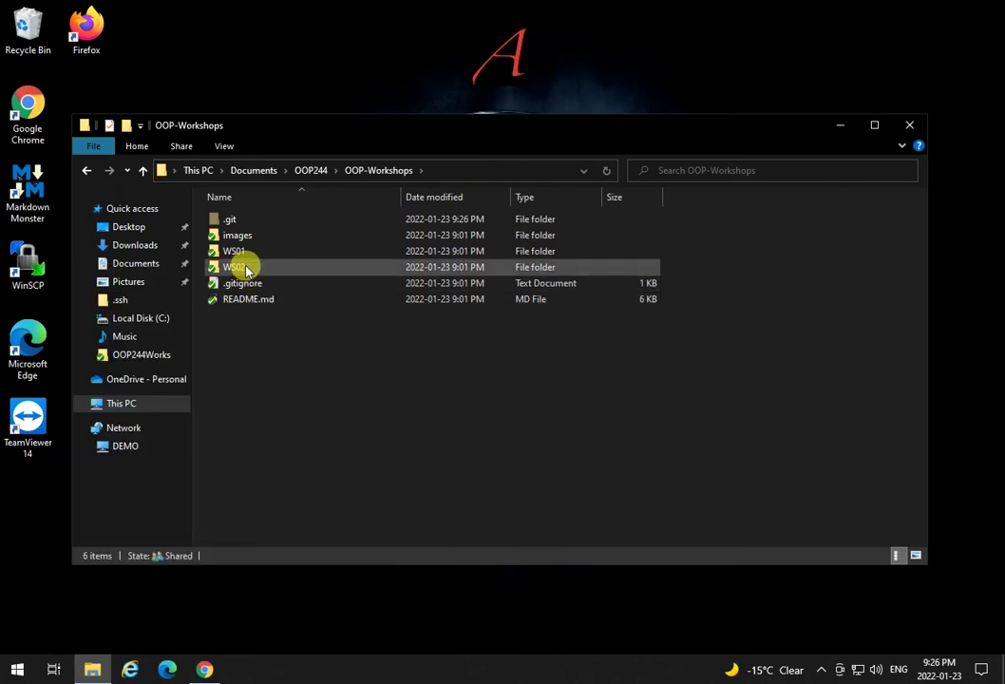
# Copy the WS02 folder from the OOP-Workshops repository
pyautogui.click(247, 267)
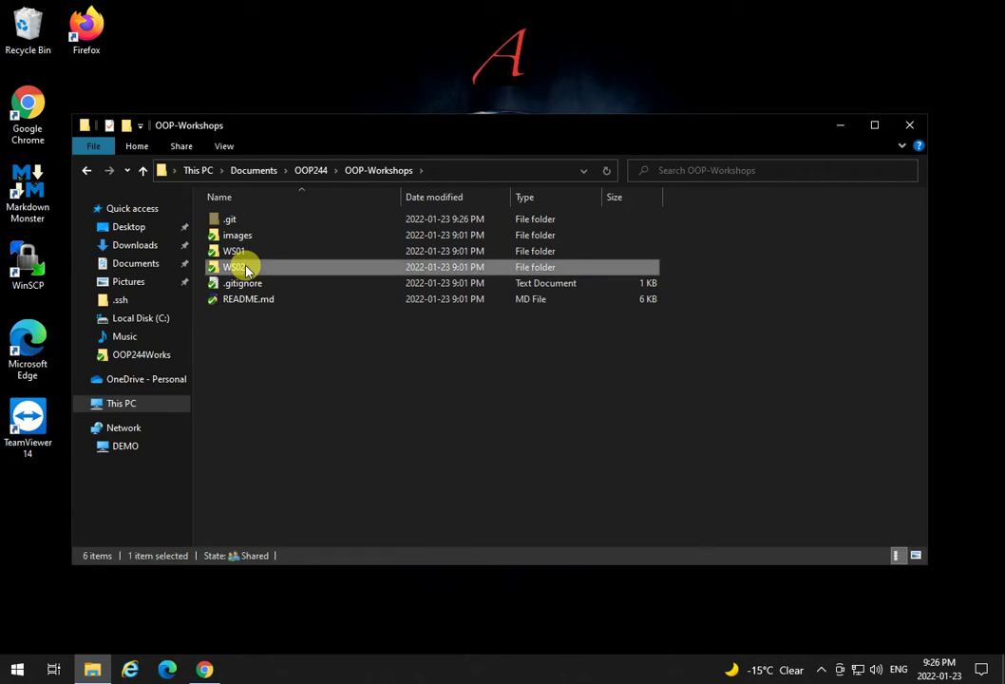
pyautogui.rightClick(246, 269)
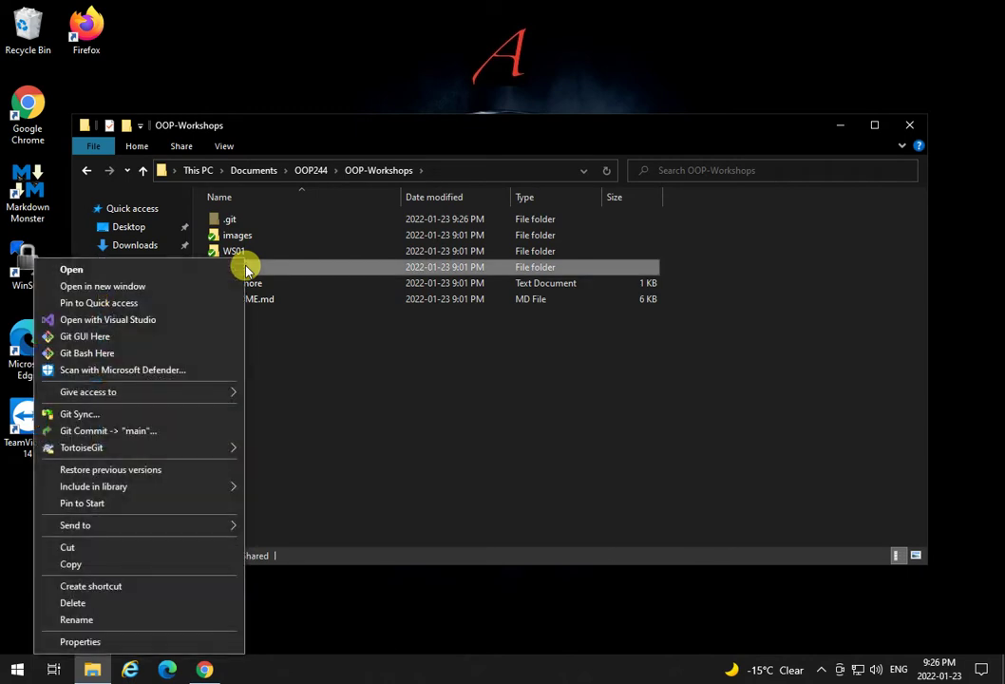
pyautogui.click(119, 564)
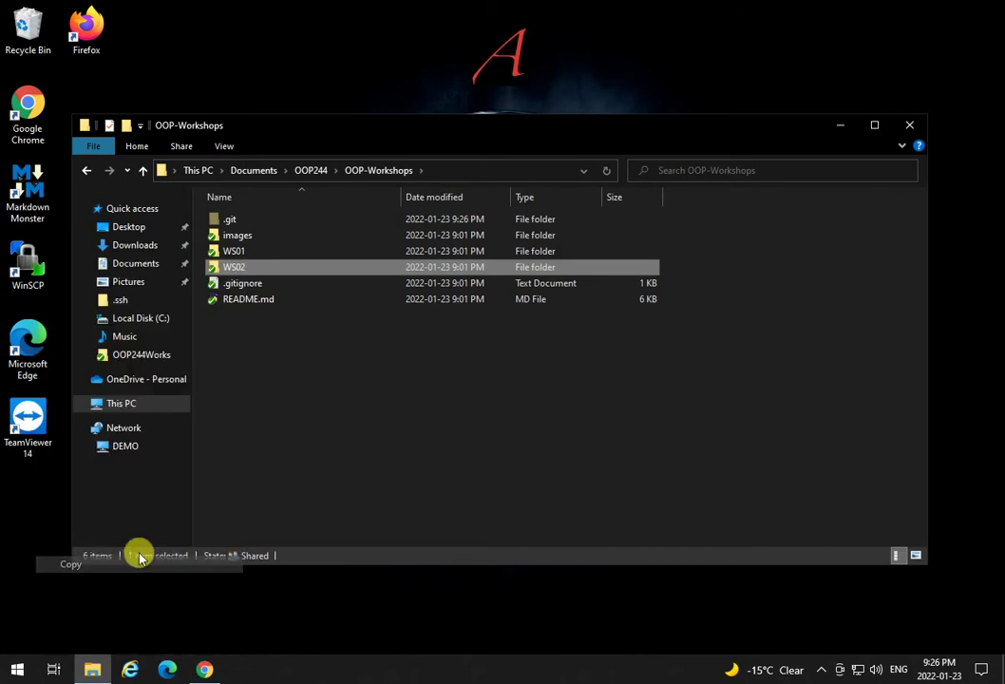
# Create a new folder named Workshops inside the OOP244Works folder
pyautogui.click(311, 170)
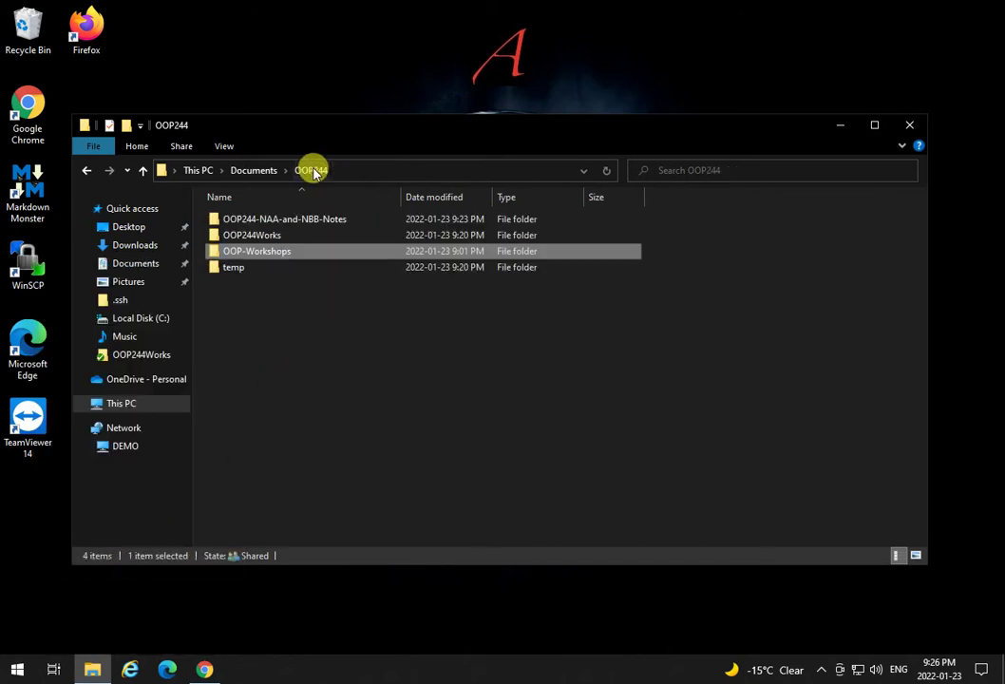
pyautogui.click(273, 240)
pyautogui.doubleClick(273, 244)
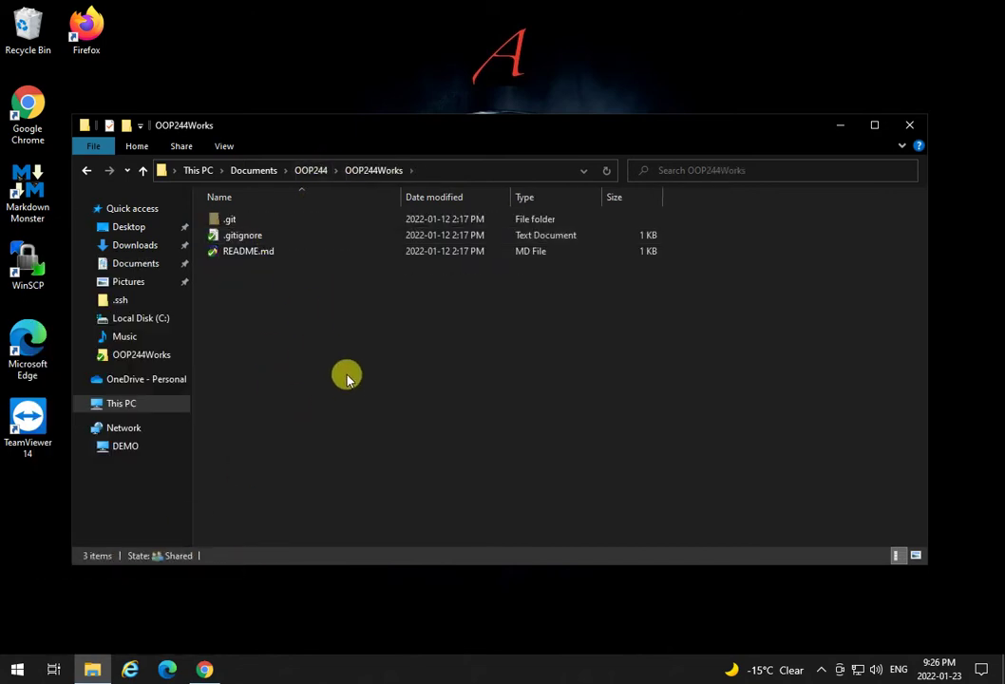
pyautogui.hotkey('ctrl', 'shift', 'n')
pyautogui.write('W')
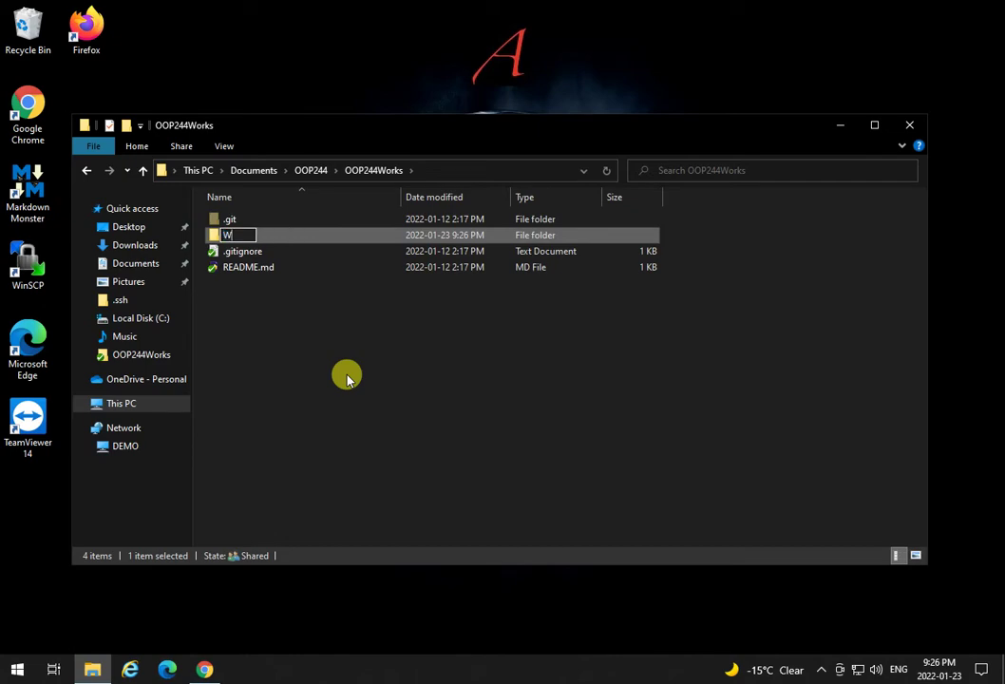
pyautogui.write('orkshops')
pyautogui.click(348, 376)
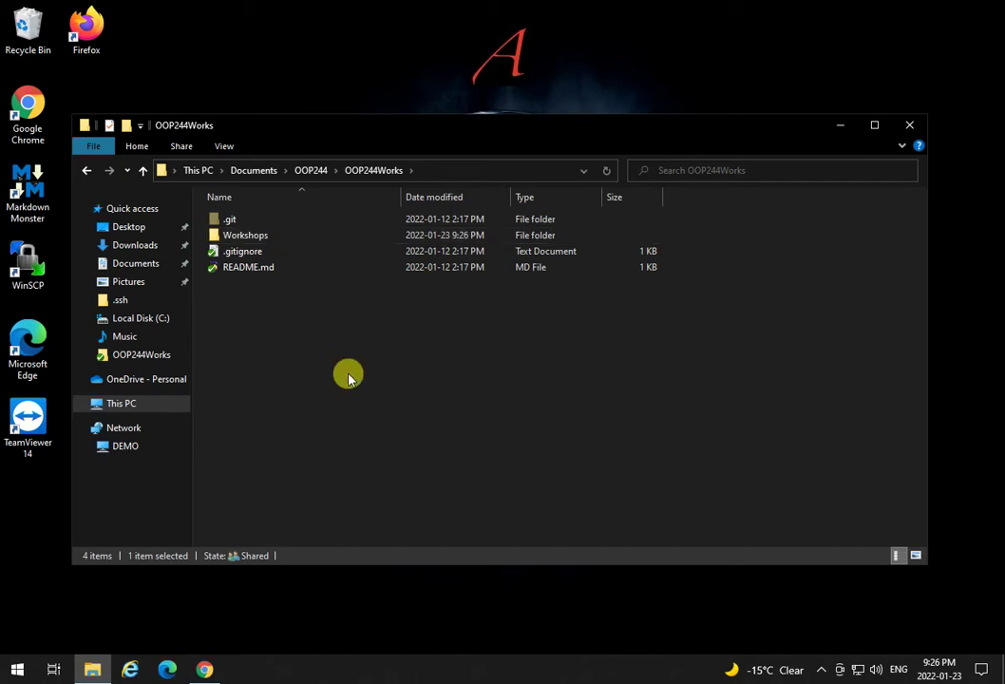
# Paste the copied WS02 folder into the Workshops folder of OOP244Works
pyautogui.doubleClick(278, 248)
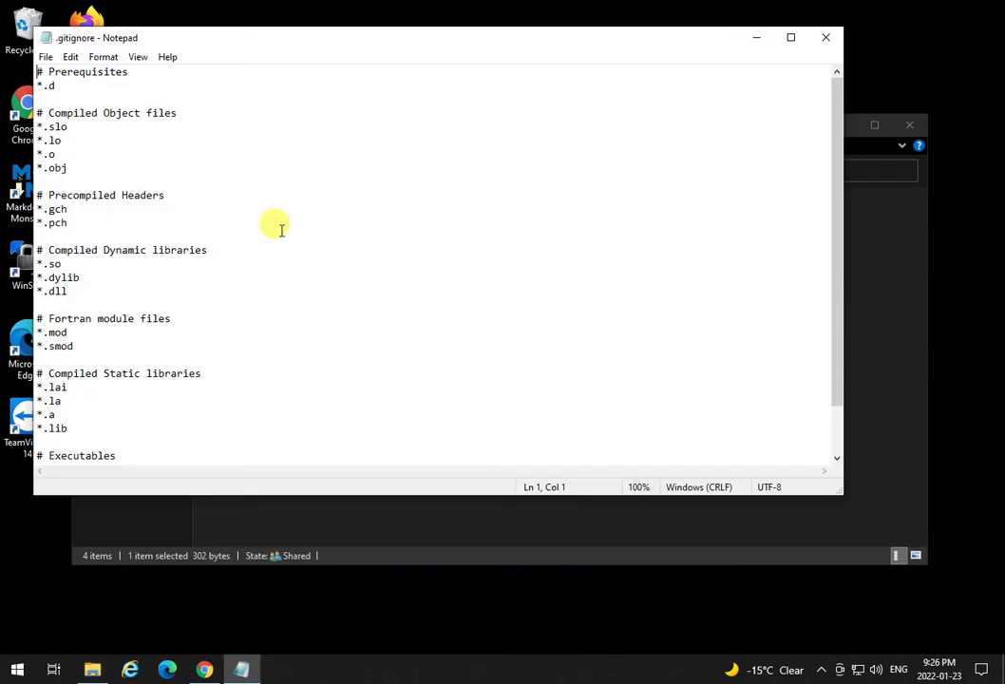
pyautogui.click(828, 38)
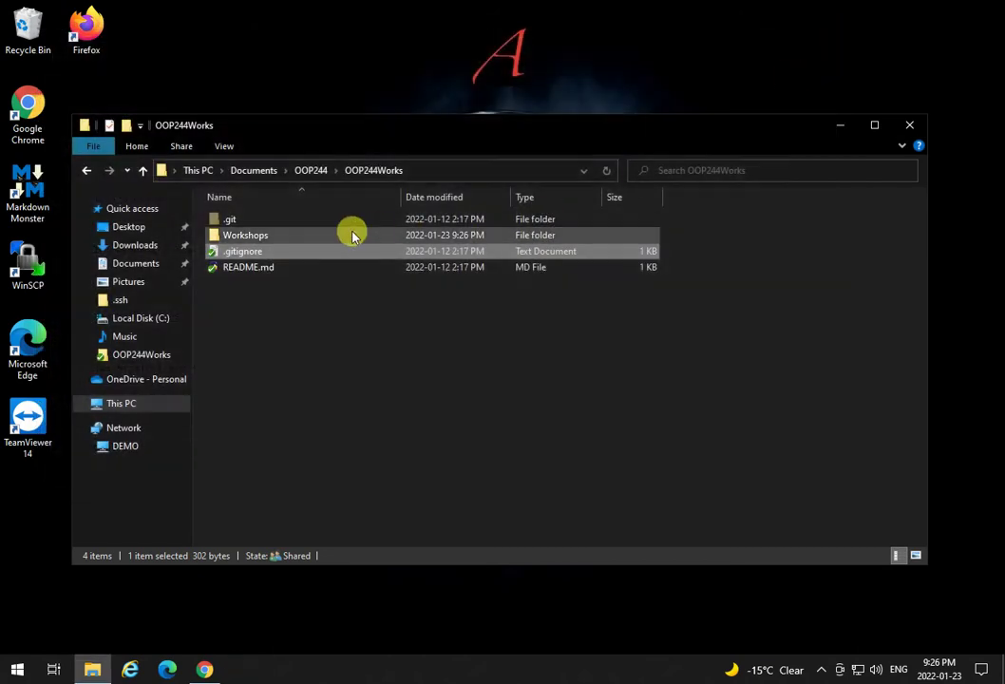
pyautogui.doubleClick(279, 234)
pyautogui.rightClick(347, 302)
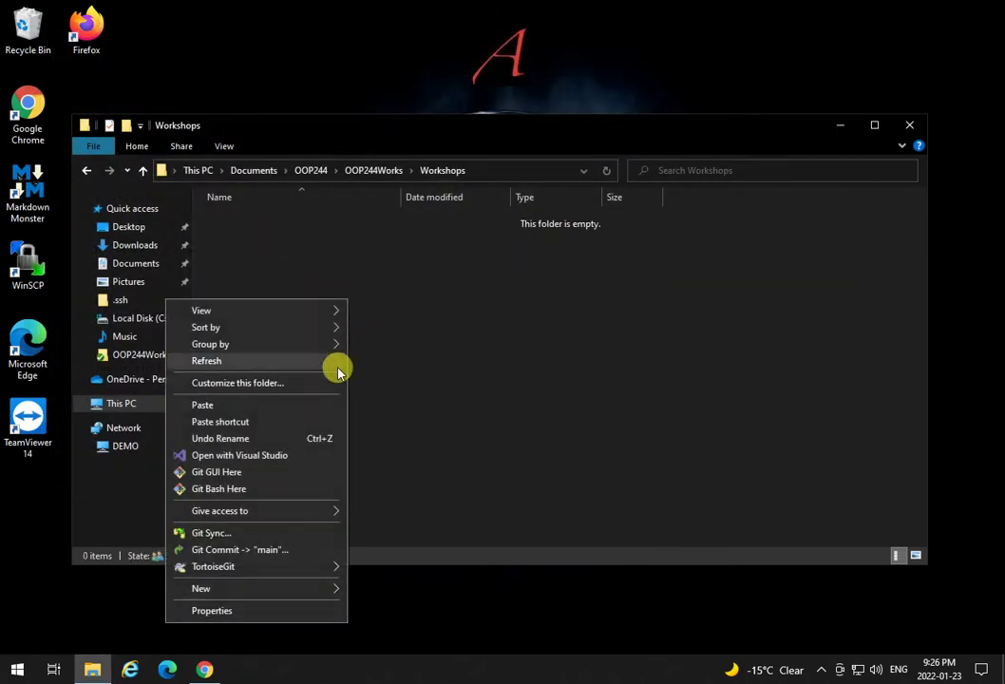
pyautogui.click(267, 406)
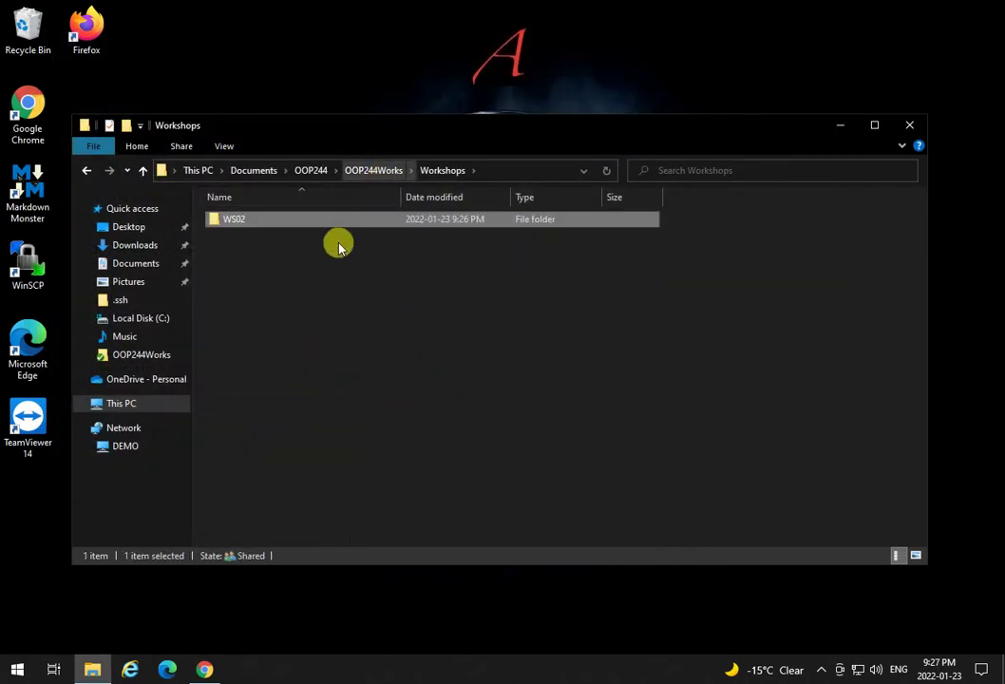
# Copy the .gitignore file from the OOP244-NAA-and-NBB-Notes folder
pyautogui.click(368, 170)
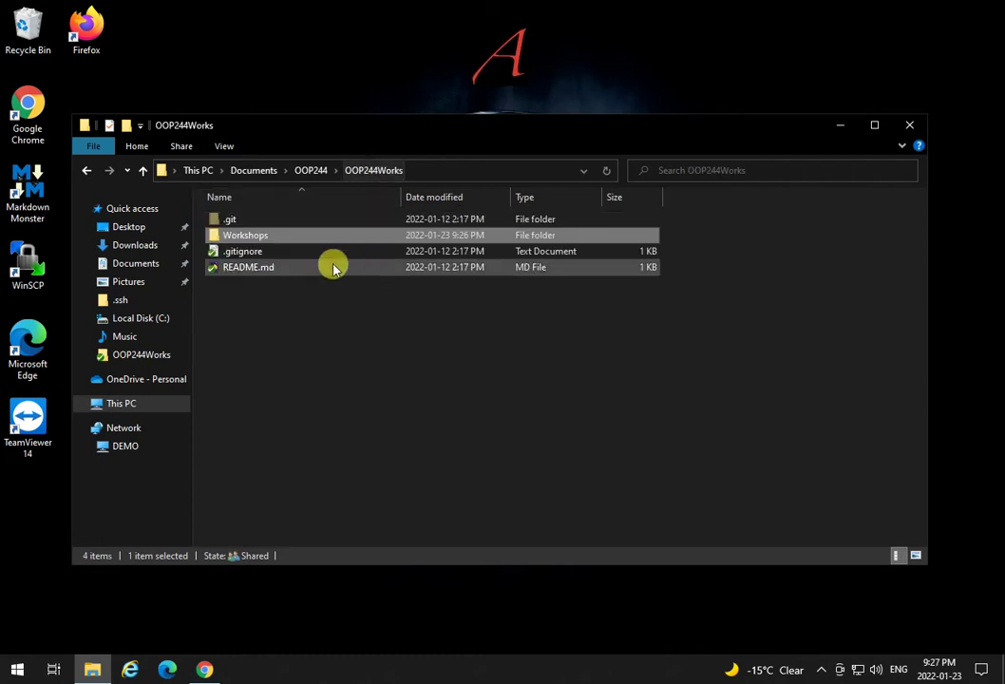
pyautogui.click(319, 170)
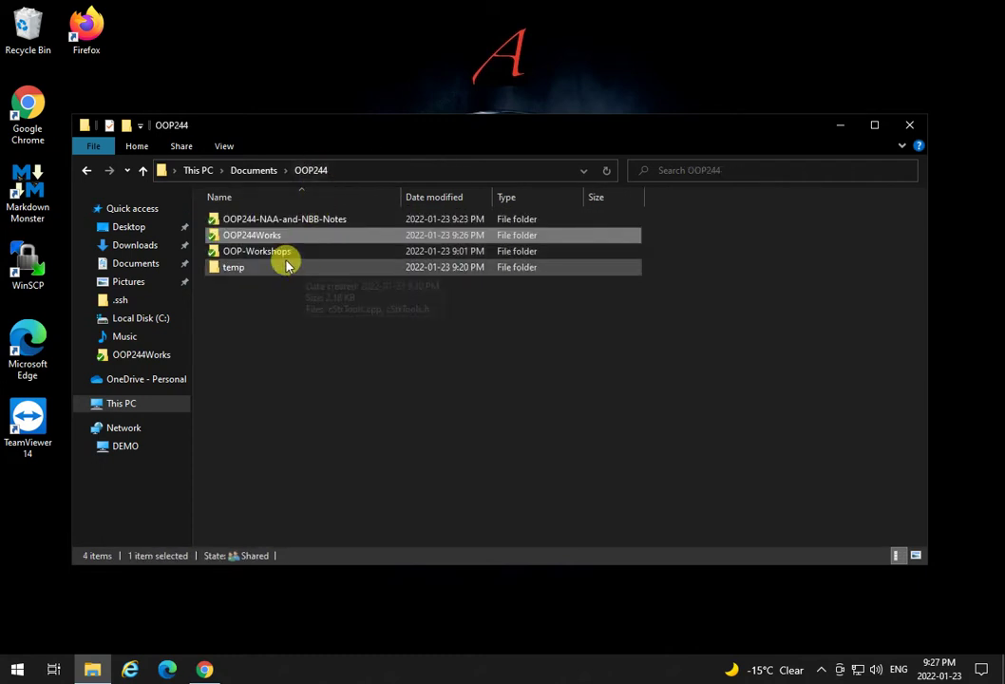
pyautogui.doubleClick(247, 217)
pyautogui.rightClick(242, 296)
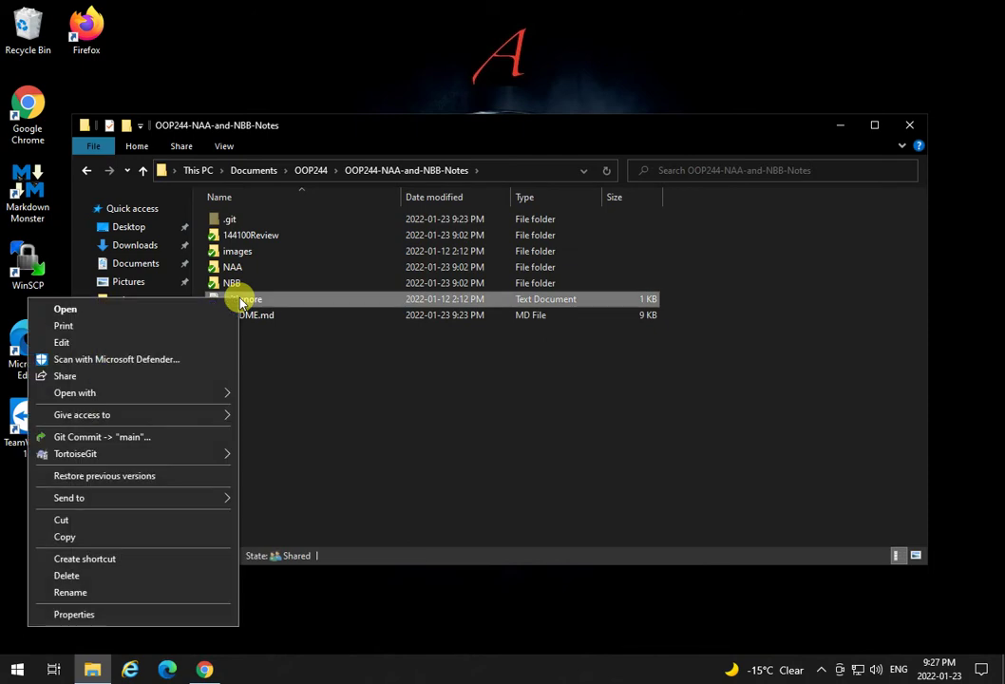
pyautogui.click(142, 544)
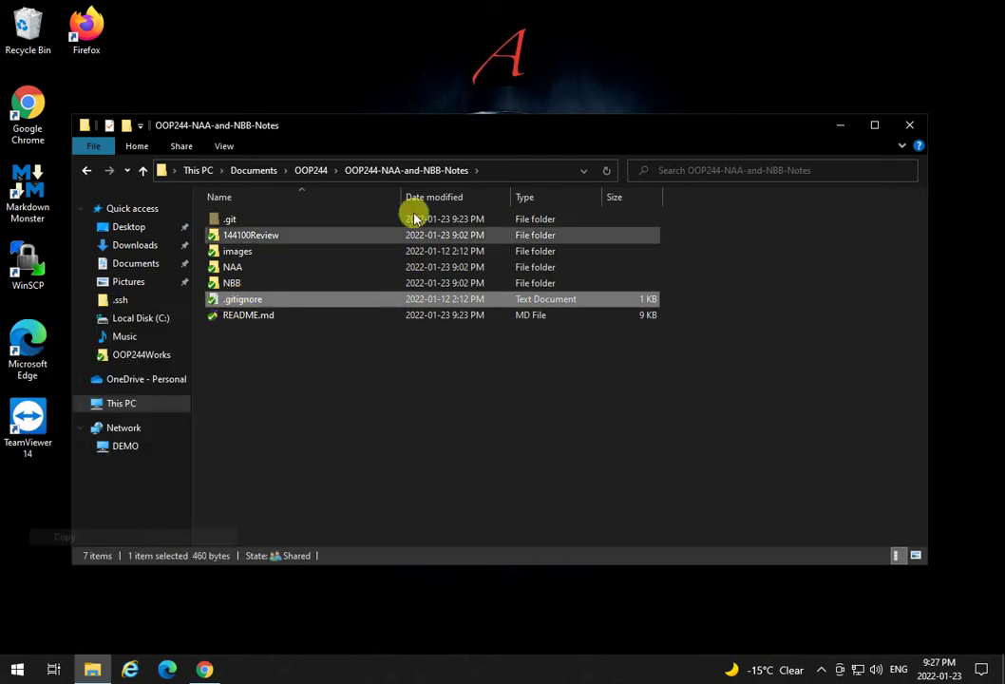
# Paste the copied .gitignore file into the OOP244Works folder, replacing the existing file
pyautogui.click(310, 170)
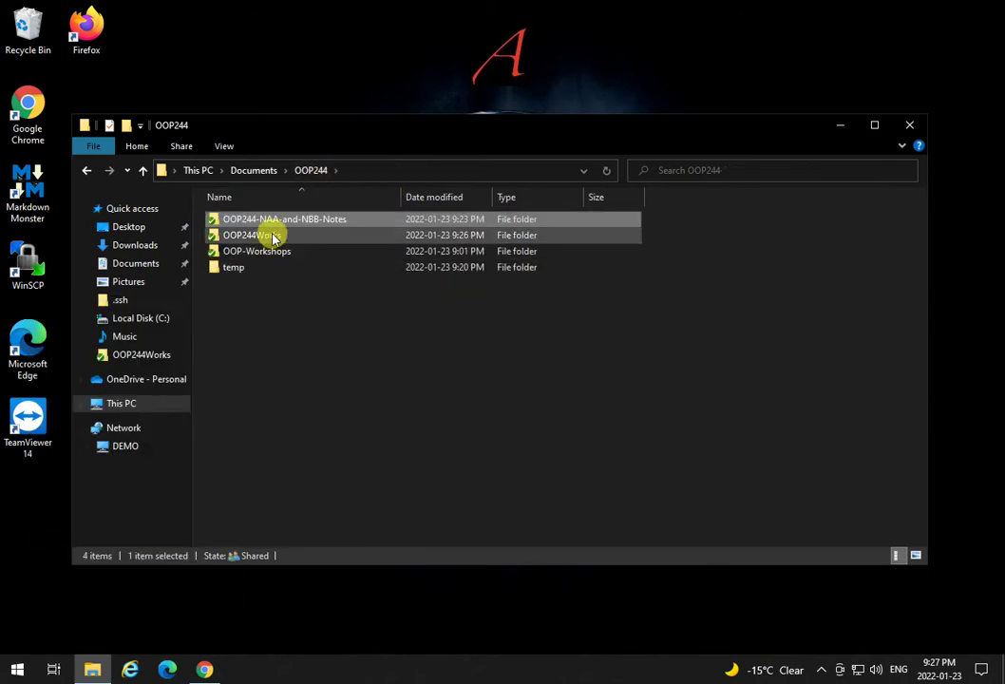
pyautogui.doubleClick(273, 236)
pyautogui.rightClick(334, 344)
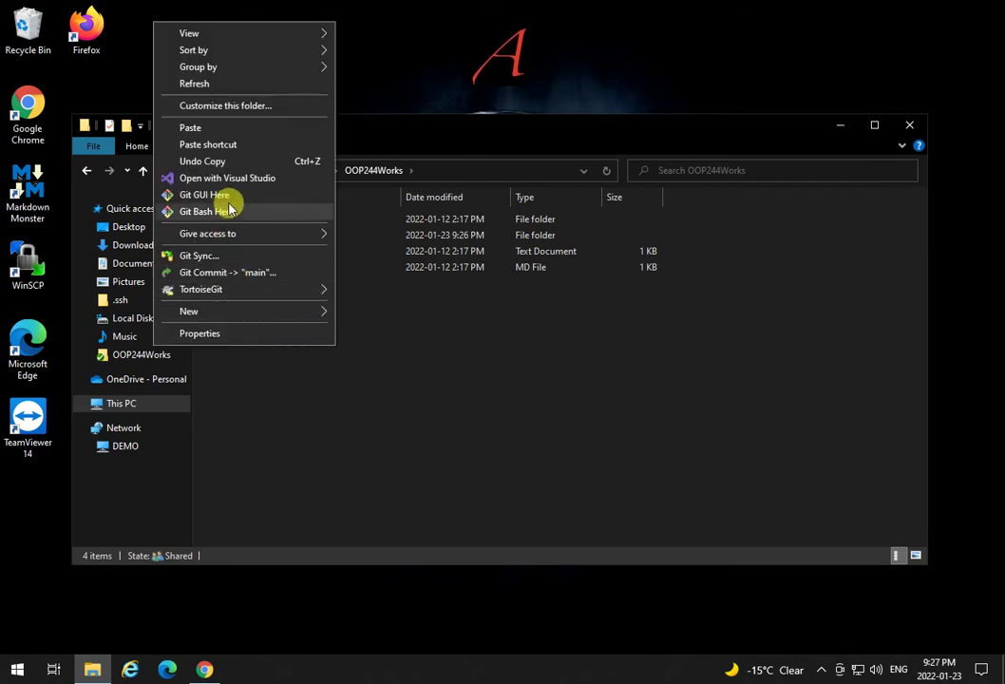
pyautogui.click(231, 127)
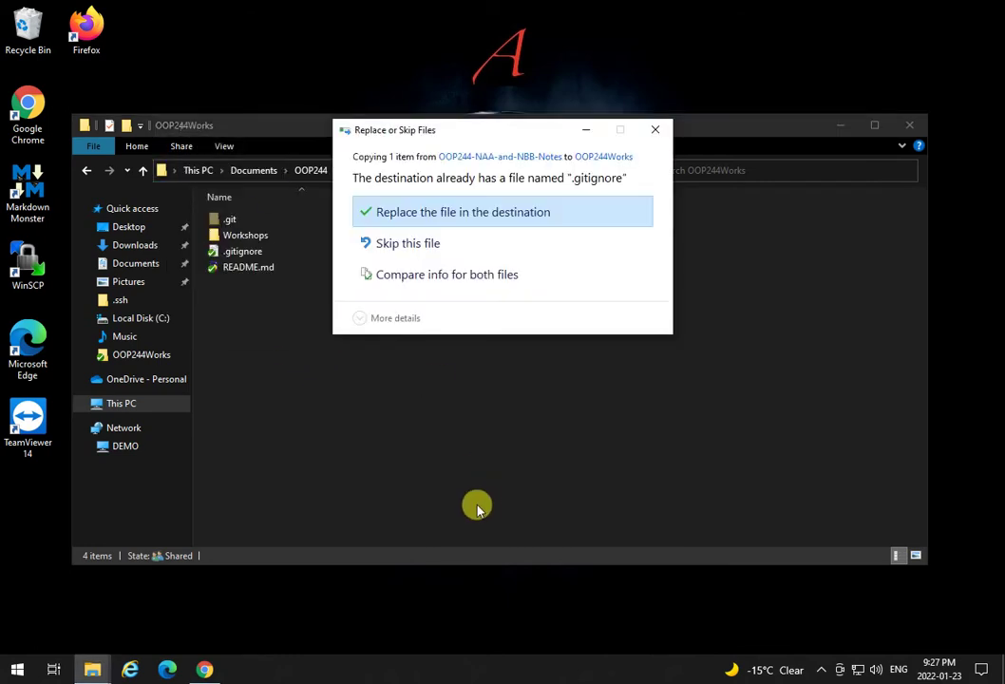
pyautogui.click(465, 224)
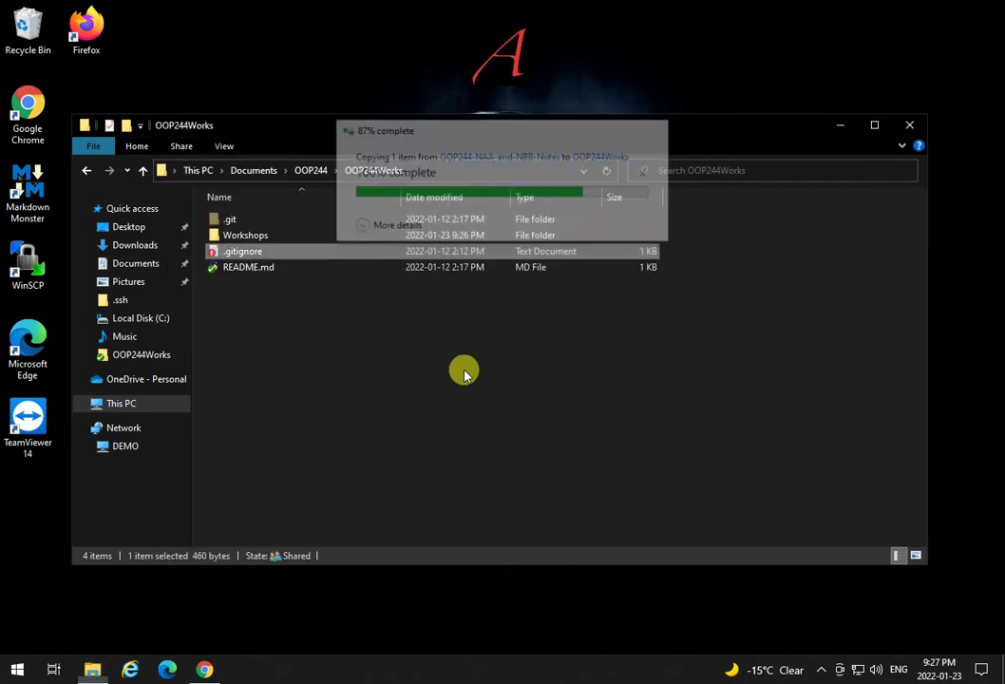
# Create an empty file named Car.h in the lab folder of Workshops\WS02, accepting the changed extension
pyautogui.doubleClick(254, 240)
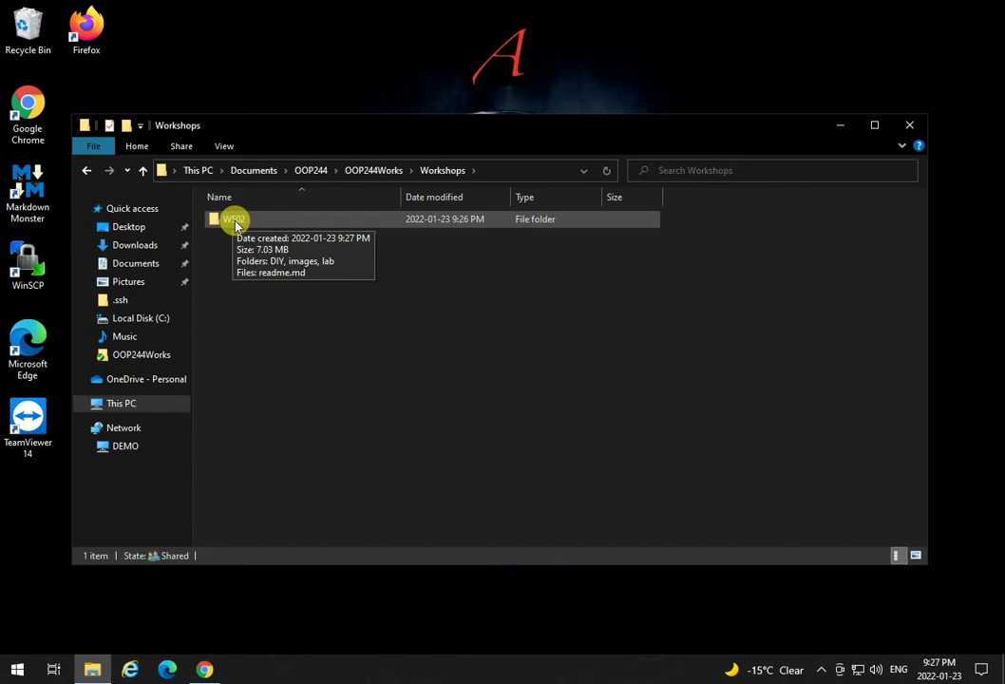
pyautogui.doubleClick(235, 223)
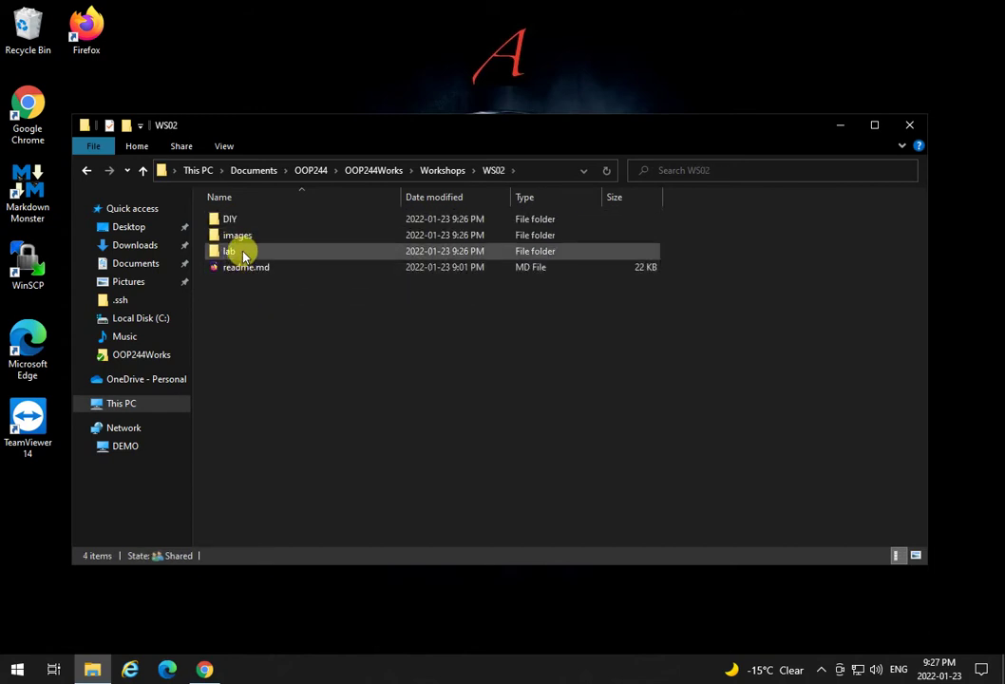
pyautogui.doubleClick(239, 253)
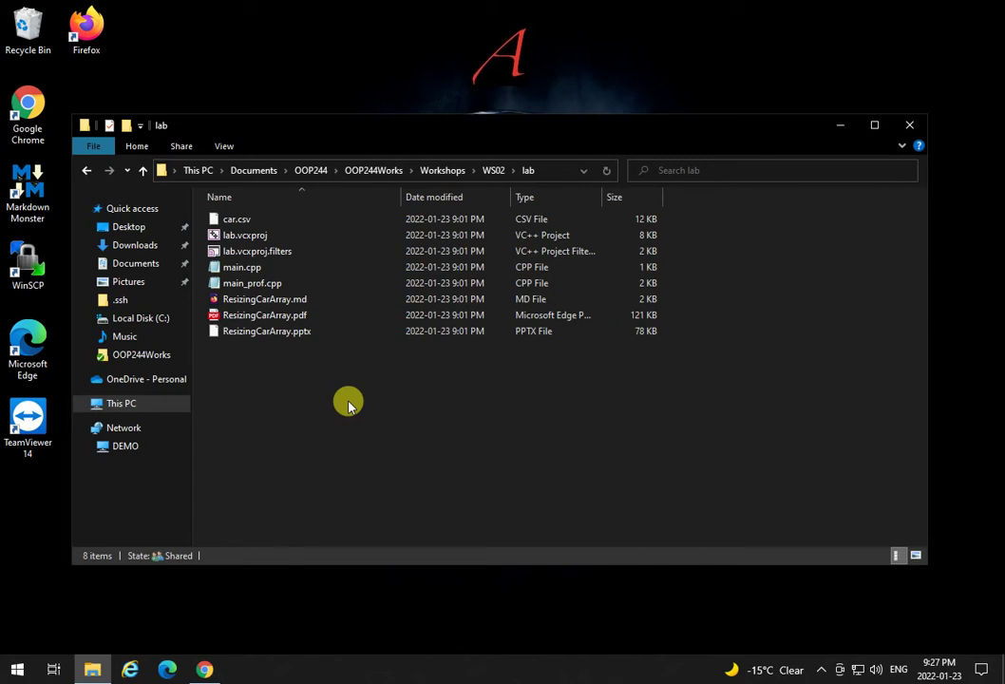
pyautogui.rightClick(424, 378)
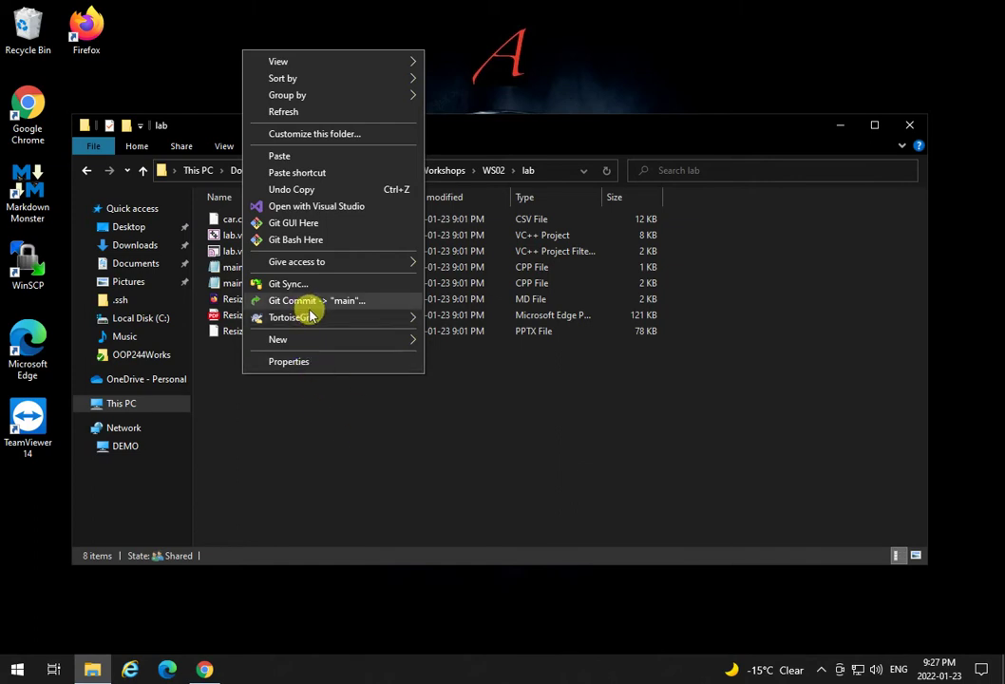
pyautogui.moveTo(321, 340)
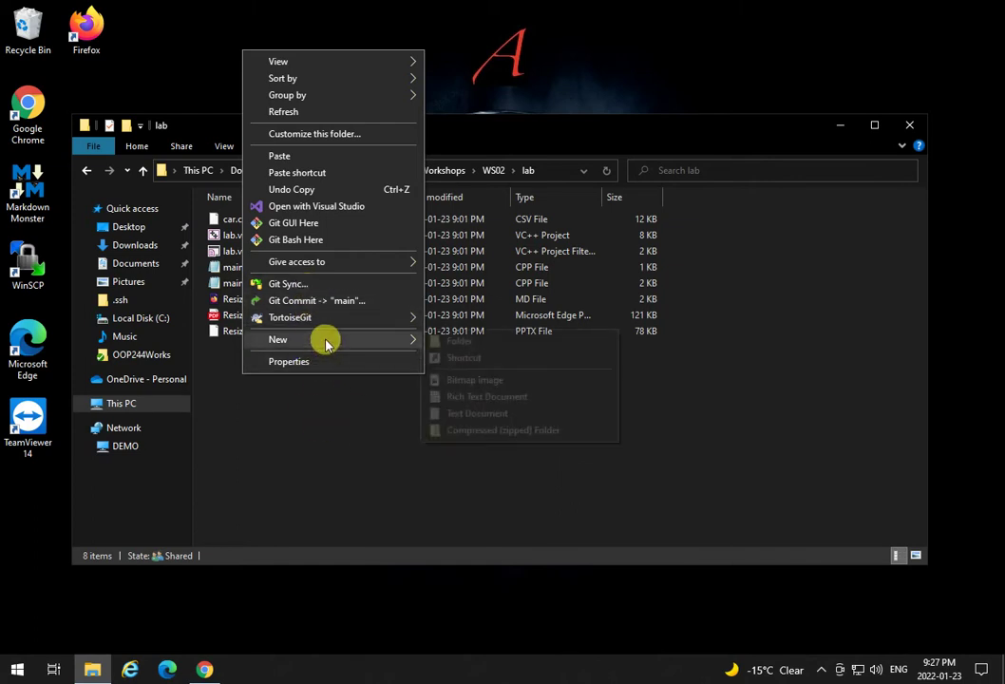
pyautogui.click(477, 414)
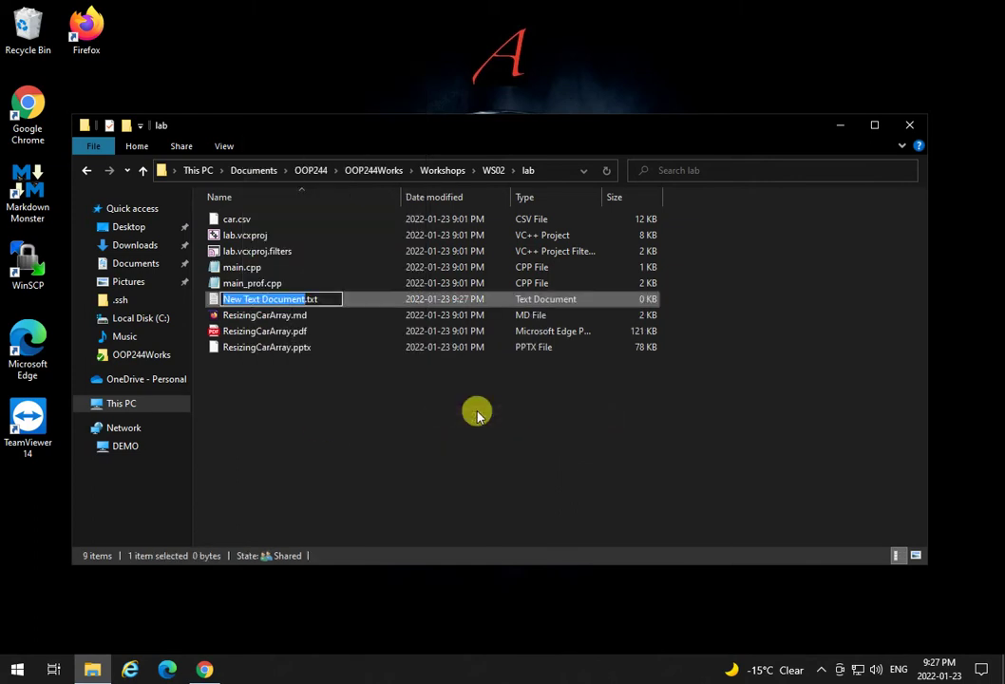
pyautogui.write('char')
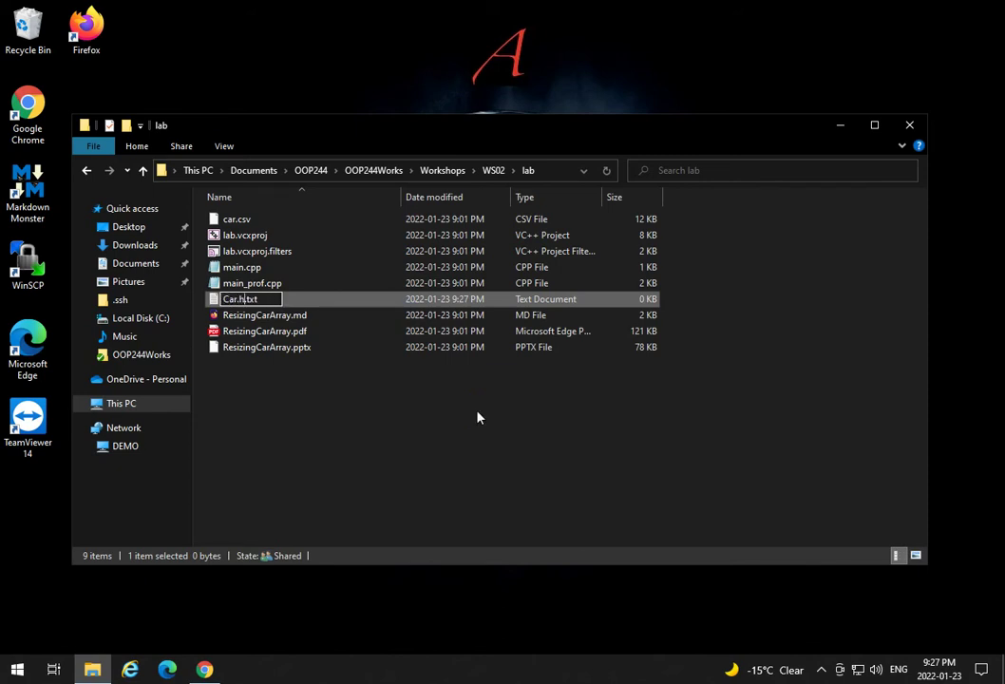
pyautogui.press('Return')
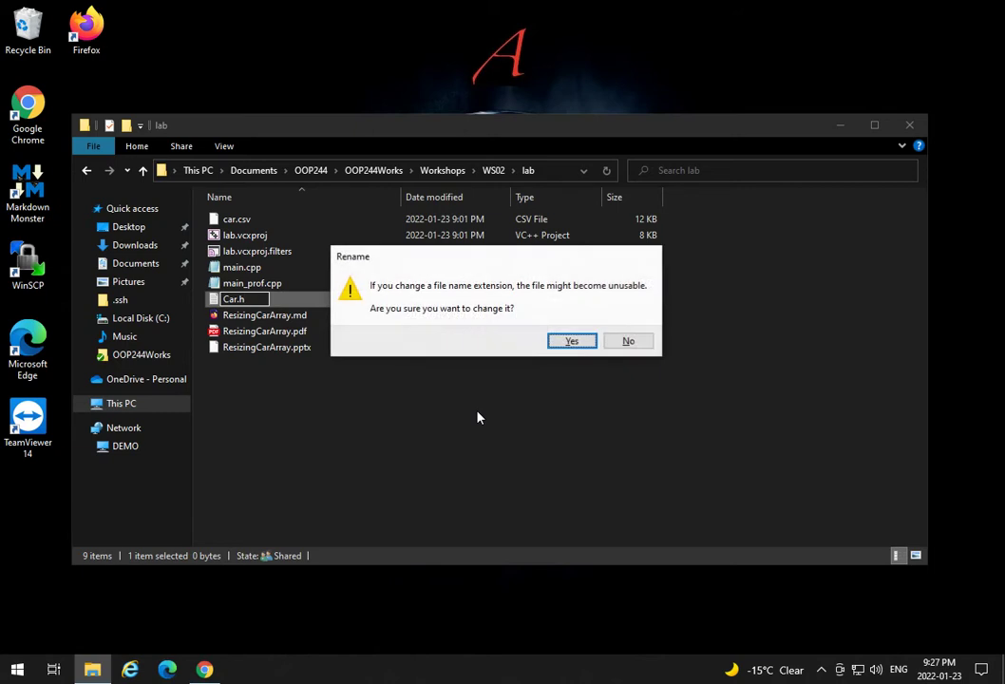
pyautogui.click(570, 340)
# Create an empty file named Car.cpp in the same lab folder, accepting the changed extension
pyautogui.rightClick(337, 390)
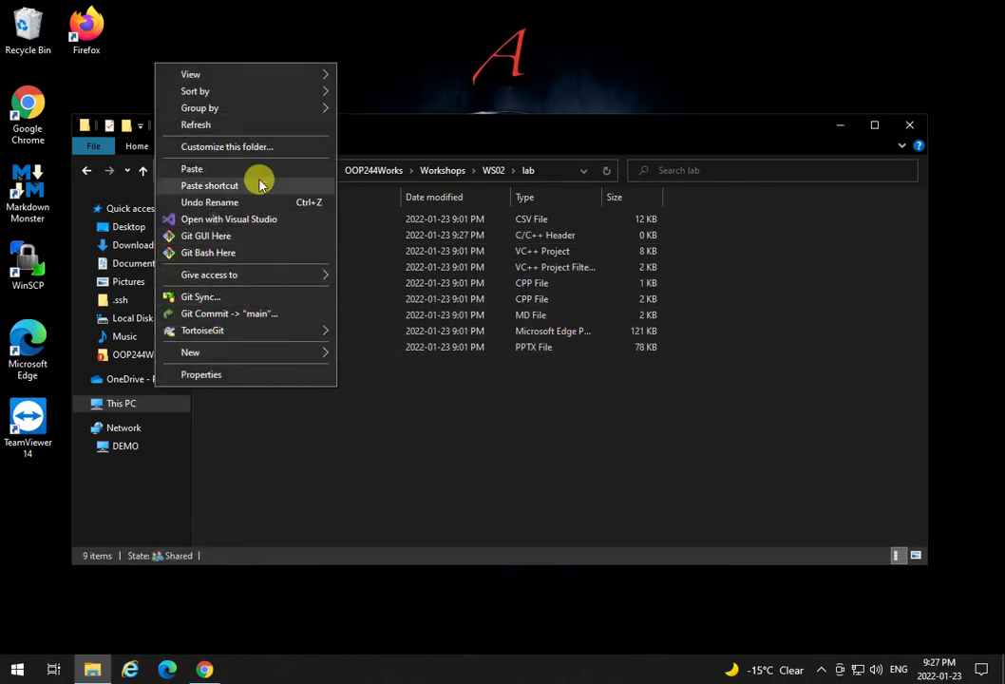
pyautogui.moveTo(254, 352)
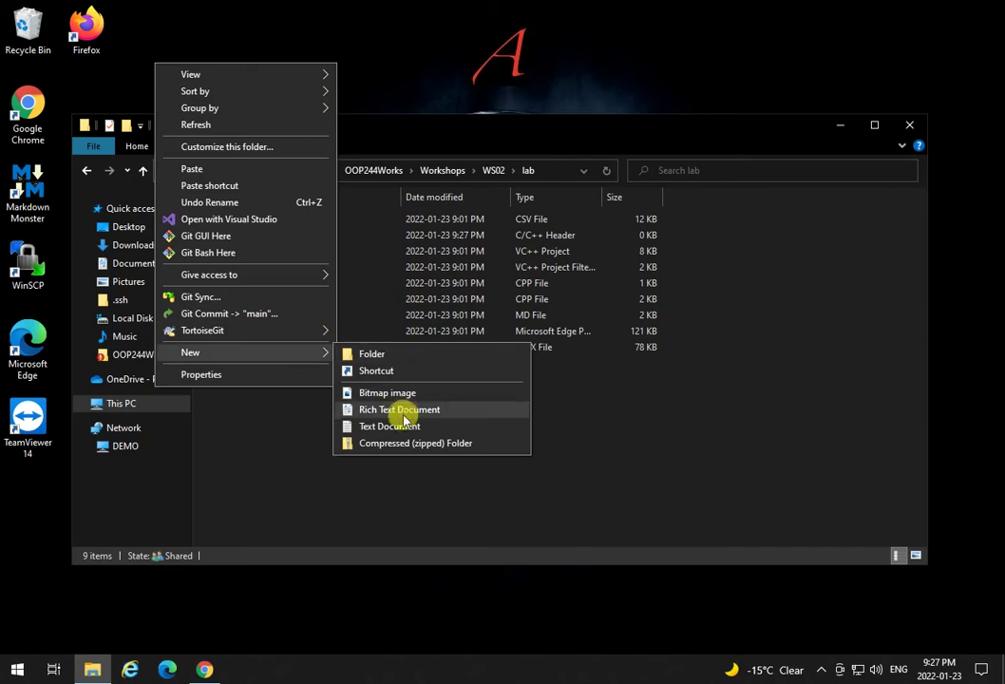
pyautogui.click(377, 427)
pyautogui.write('C')
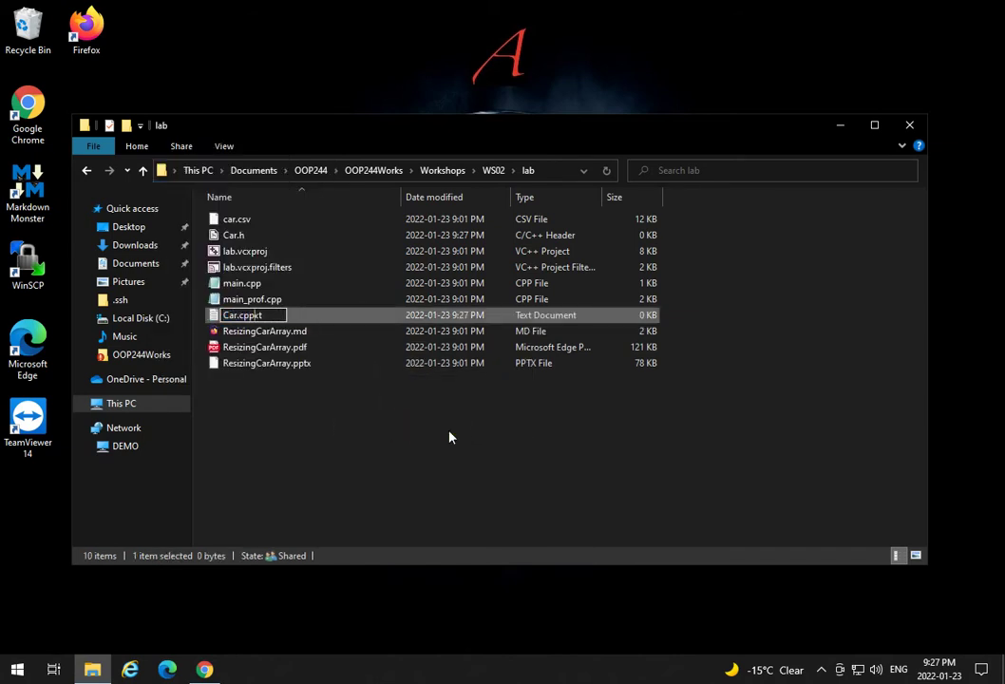
pyautogui.write('ar.cpp')
pyautogui.press('Return')
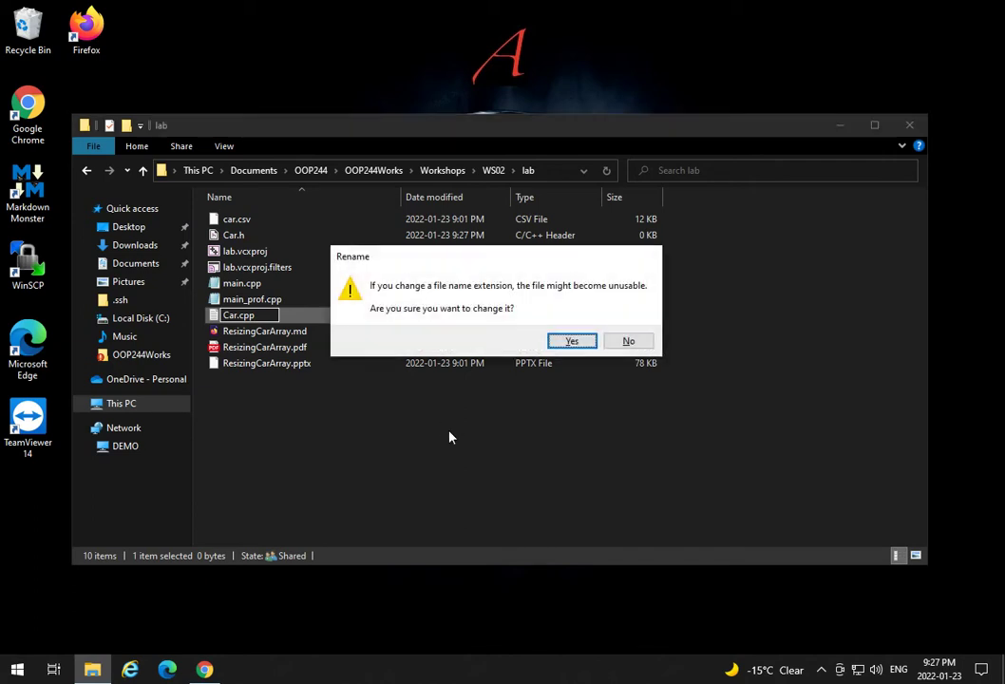
pyautogui.click(579, 342)
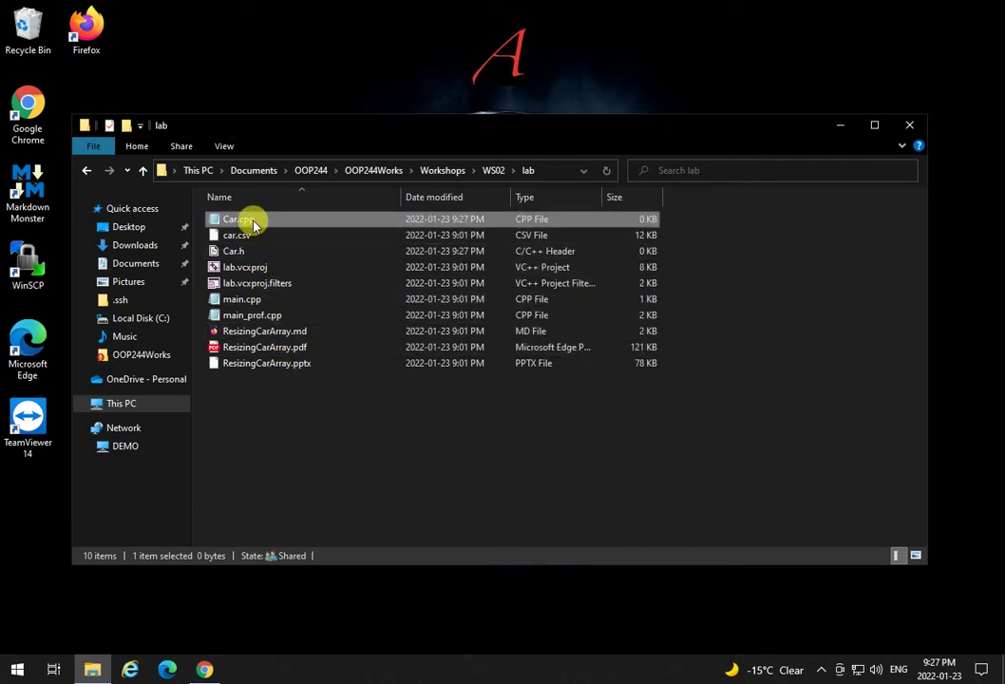
# Copy cStrTools.cpp and cStrTools.h from the temp folder inside OOP244
pyautogui.moveTo(395, 134); pyautogui.dragTo(418, 151)
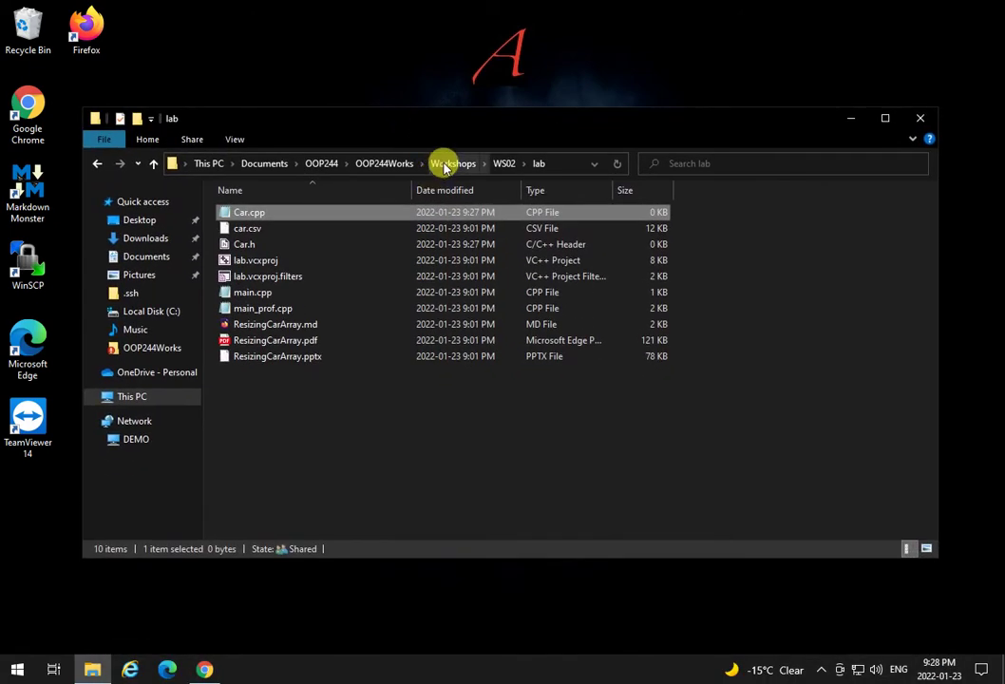
pyautogui.click(447, 163)
pyautogui.click(385, 163)
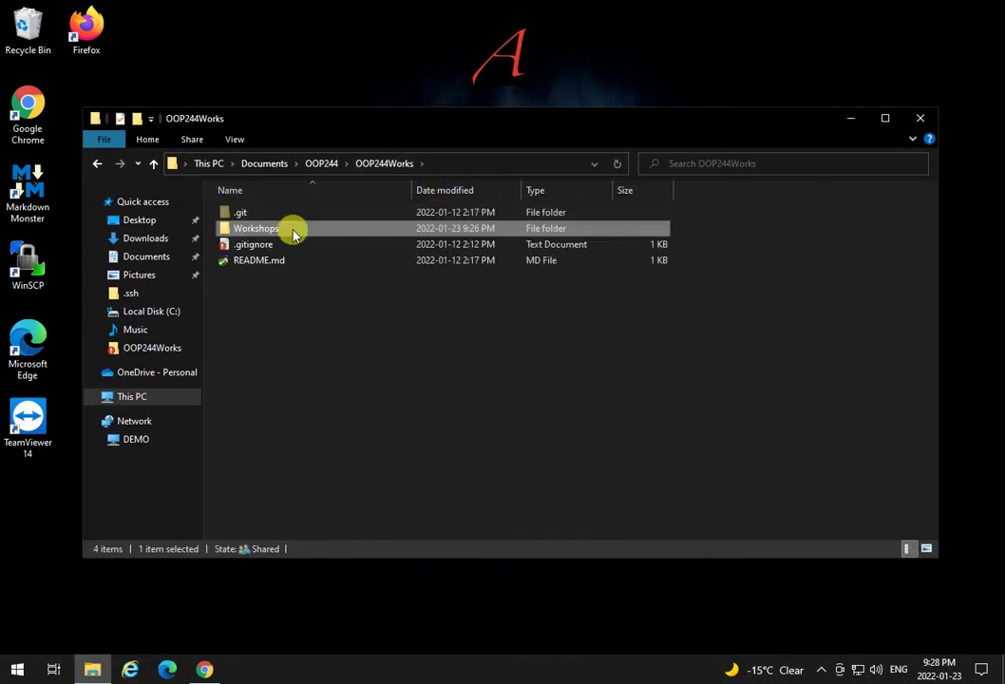
pyautogui.click(328, 166)
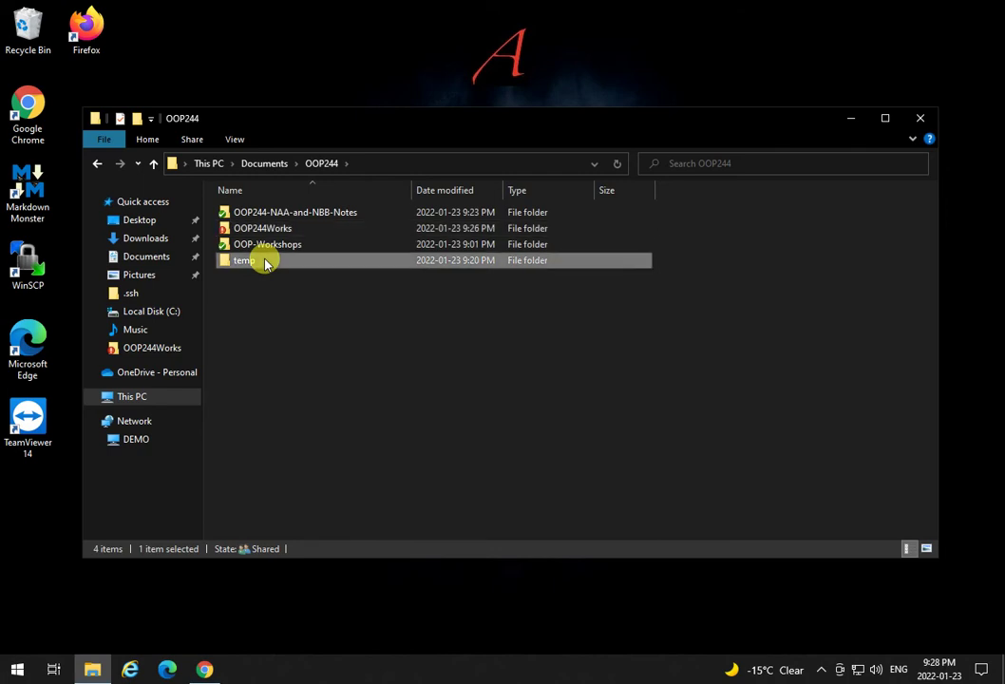
pyautogui.doubleClick(265, 260)
pyautogui.moveTo(280, 266); pyautogui.dragTo(254, 216)
pyautogui.rightClick(254, 217)
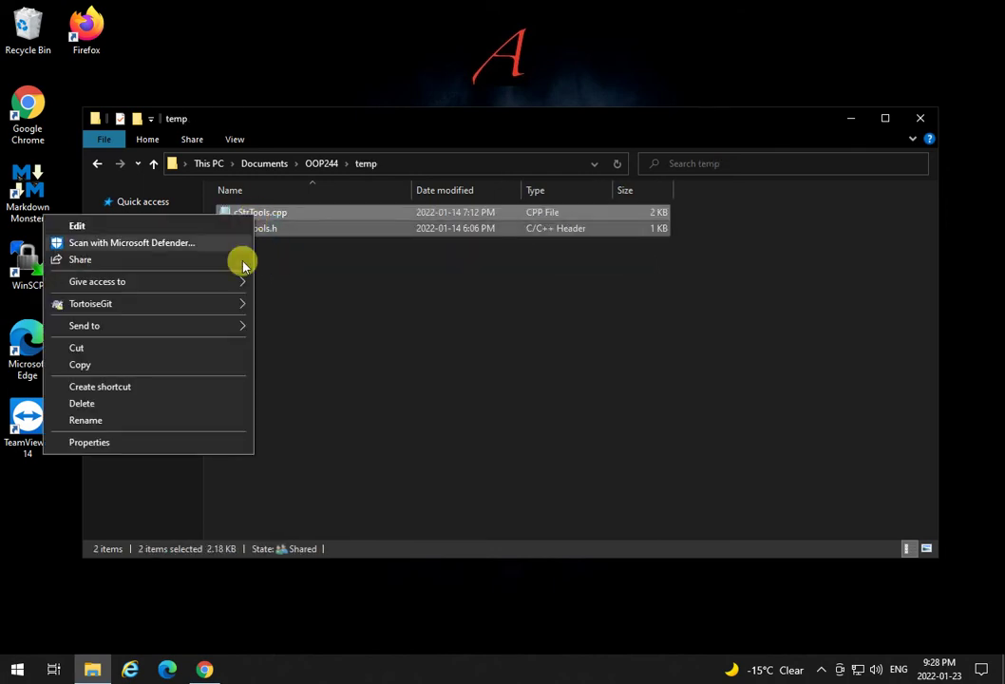
pyautogui.click(126, 367)
# Paste the copied cStrTools files into the lab folder of OOP-Workshops\WS02
pyautogui.click(320, 163)
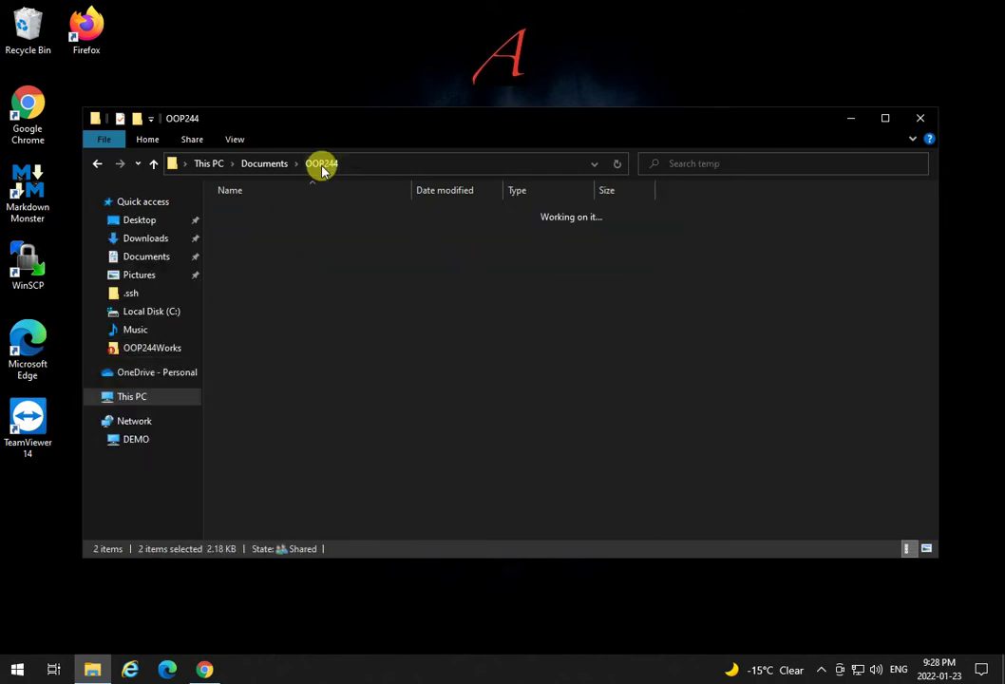
pyautogui.doubleClick(278, 245)
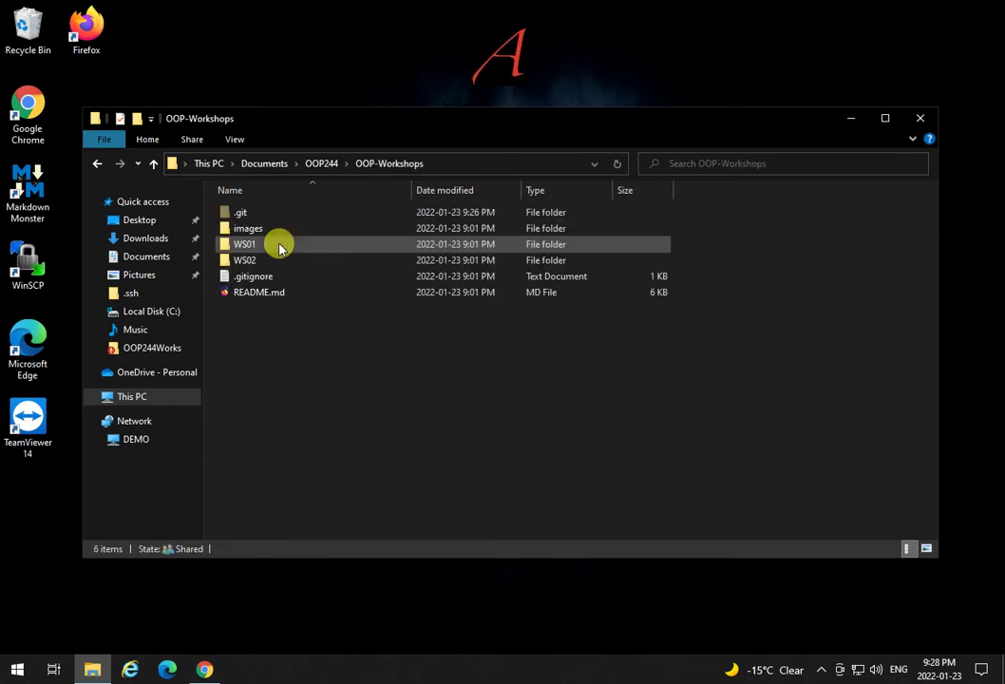
pyautogui.doubleClick(243, 260)
pyautogui.doubleClick(240, 244)
pyautogui.rightClick(380, 418)
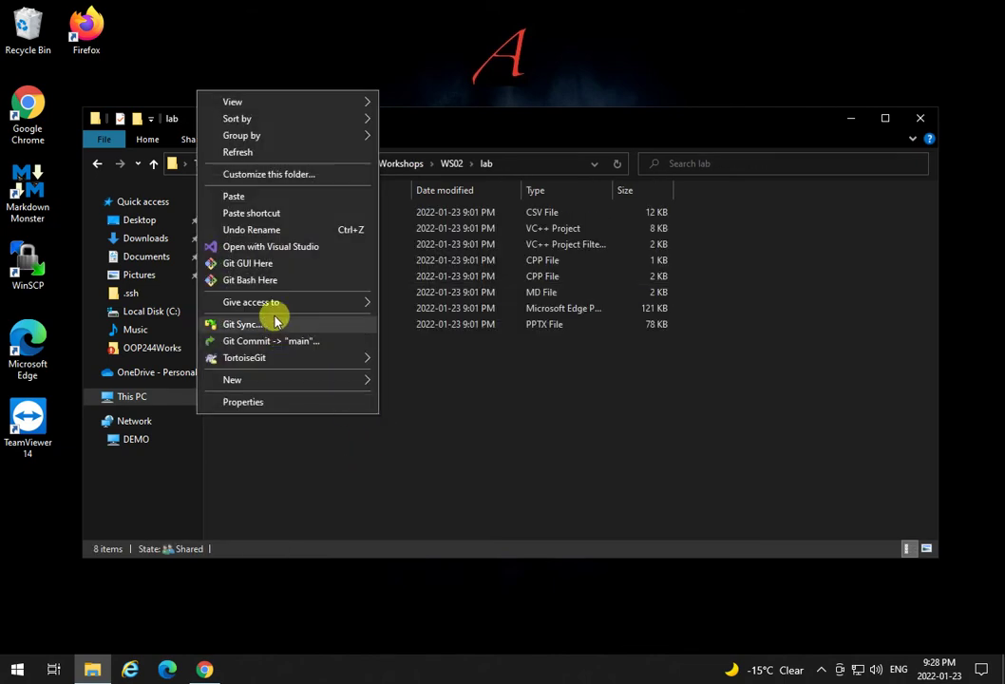
pyautogui.click(240, 196)
pyautogui.click(452, 475)
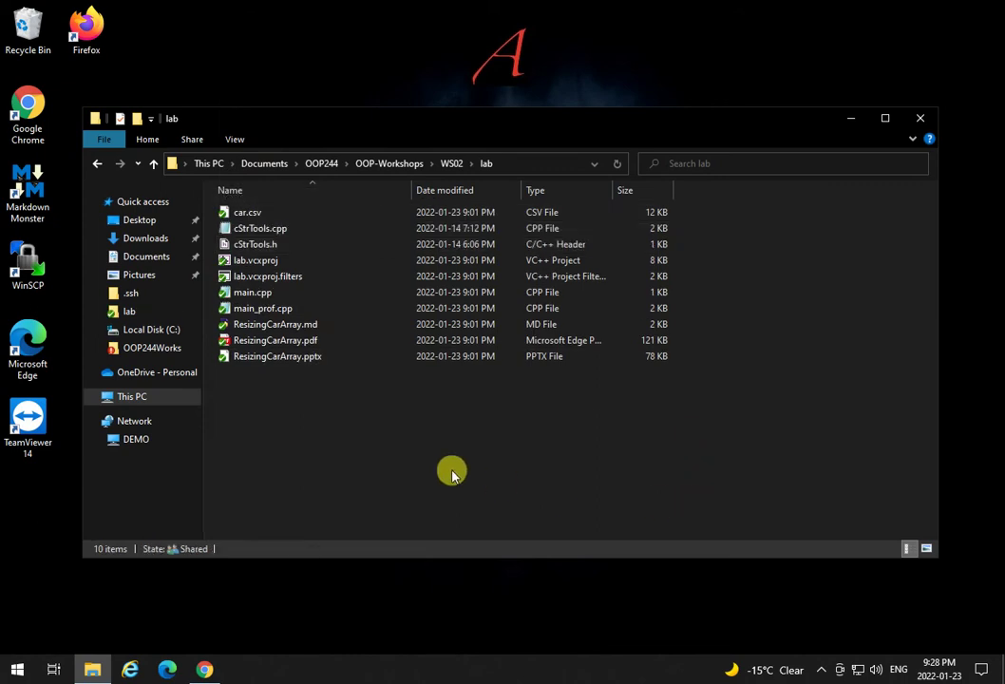
# Open the WS02 folder under OOP244Works\Workshops and undo the last copy of the cStrTools files
pyautogui.click(321, 163)
pyautogui.doubleClick(276, 230)
pyautogui.doubleClick(267, 230)
pyautogui.click(263, 215)
pyautogui.doubleClick(263, 215)
pyautogui.rightClick(359, 372)
pyautogui.click(498, 341)
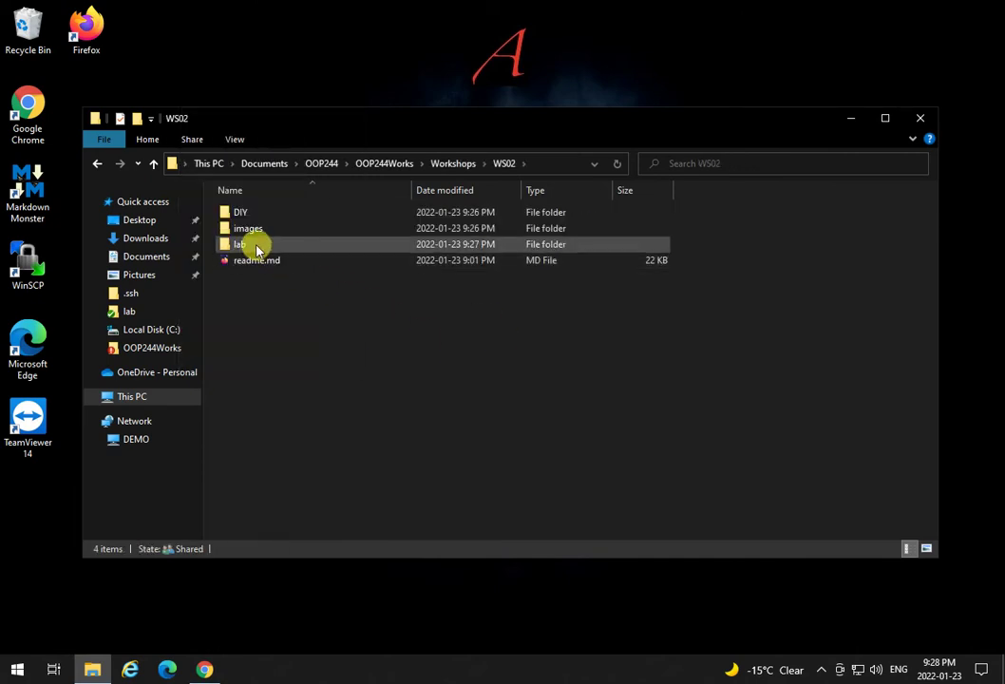
# Paste cStrTools.cpp and cStrTools.h into the lab folder of OOP244Works\Workshops\WS02
pyautogui.doubleClick(253, 245)
pyautogui.rightClick(401, 397)
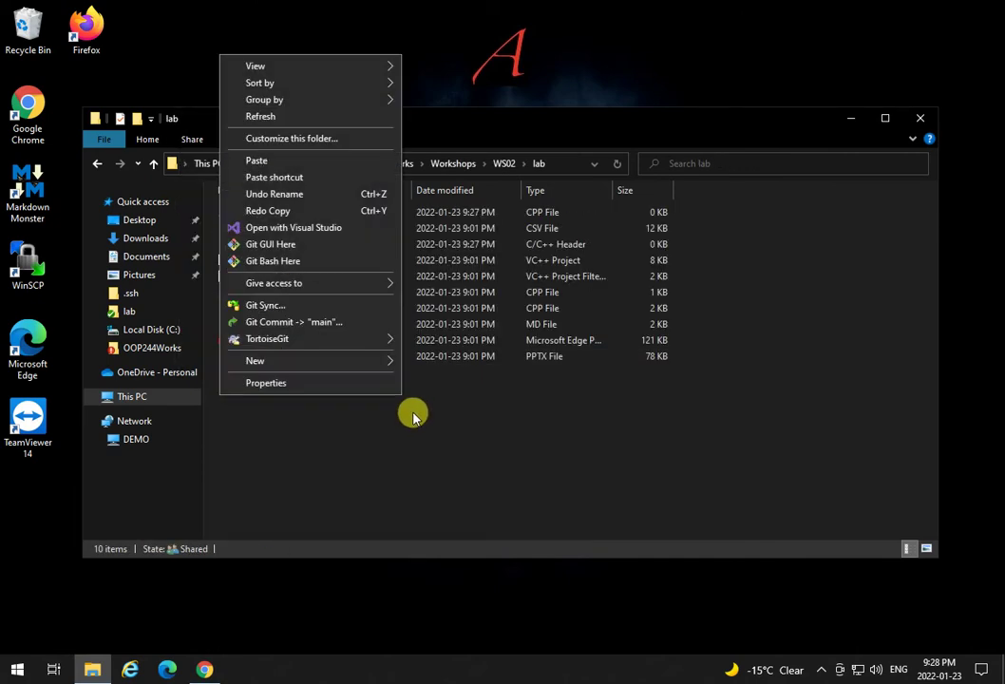
pyautogui.click(300, 162)
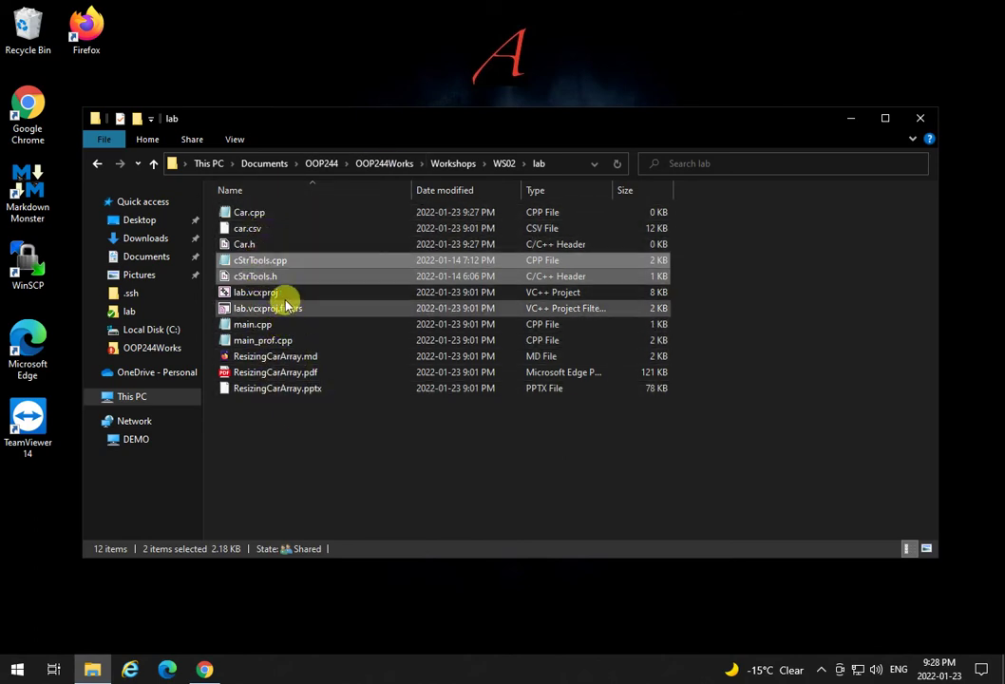
# Open the lab.vcxproj project in Visual Studio and view its source files Car.cpp and cStrTools.cpp
pyautogui.click(271, 293)
pyautogui.doubleClick(271, 293)
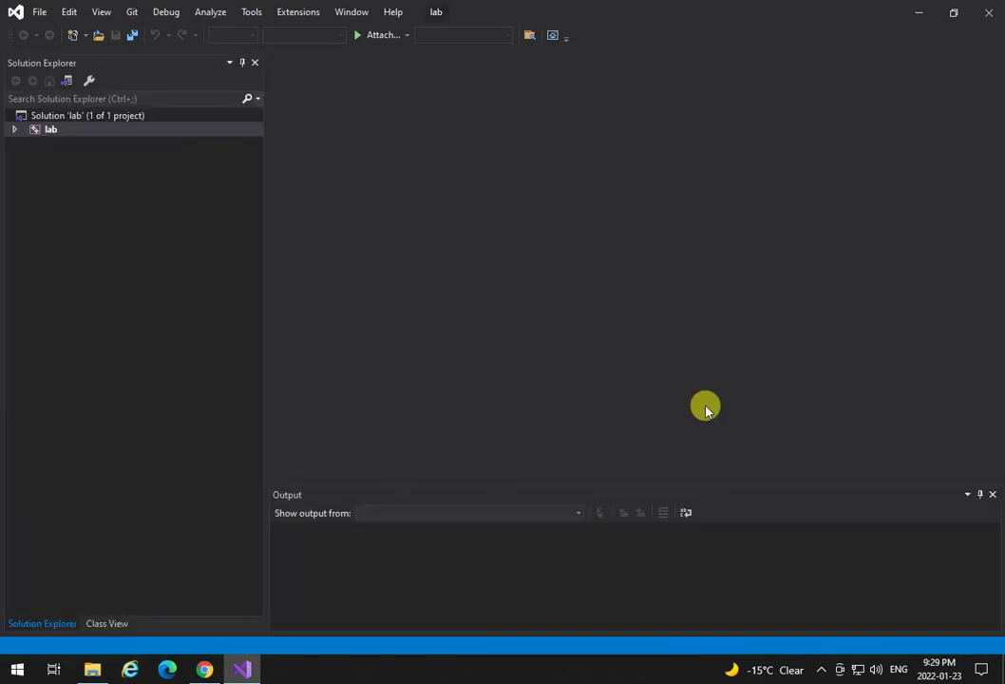
pyautogui.click(17, 132)
pyautogui.click(30, 199)
pyautogui.click(90, 216)
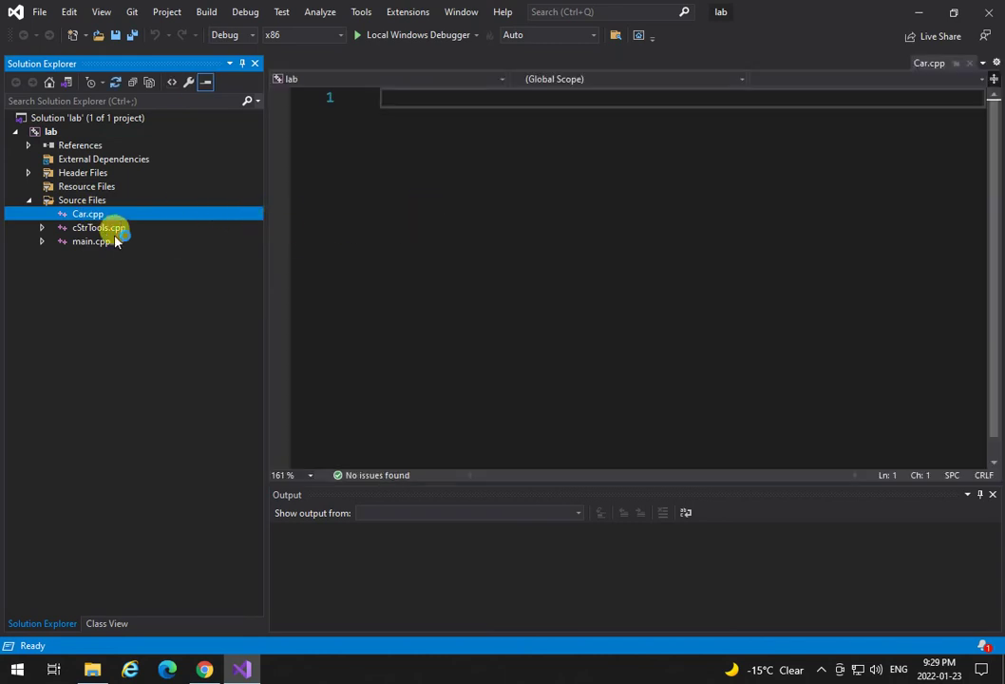
pyautogui.click(102, 230)
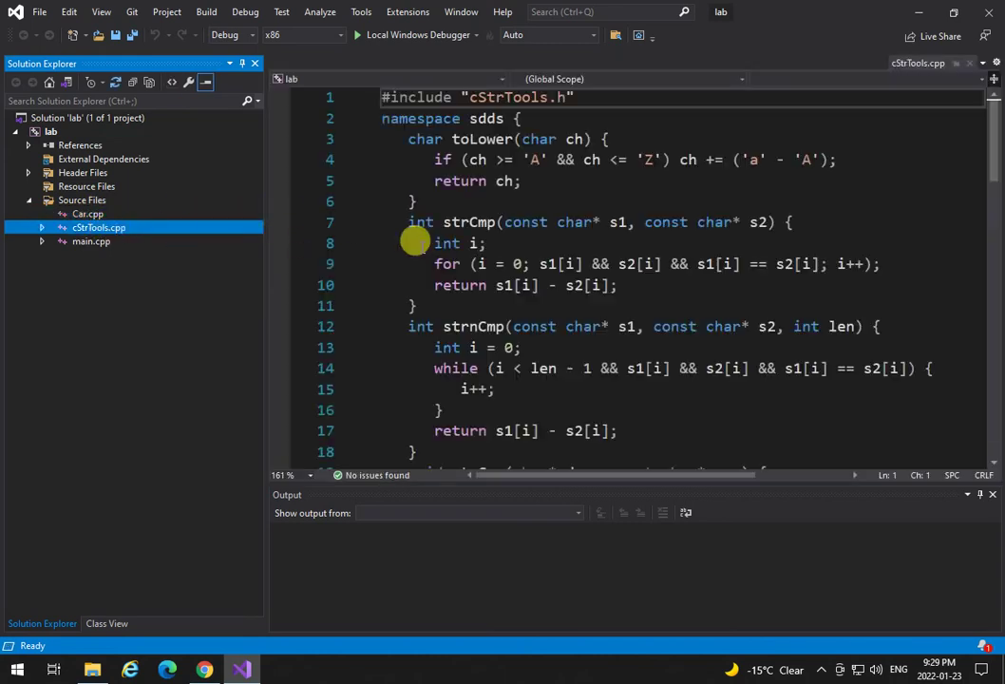
# Expand the project's header files and view cStrTools.h
pyautogui.click(86, 200)
pyautogui.click(95, 174)
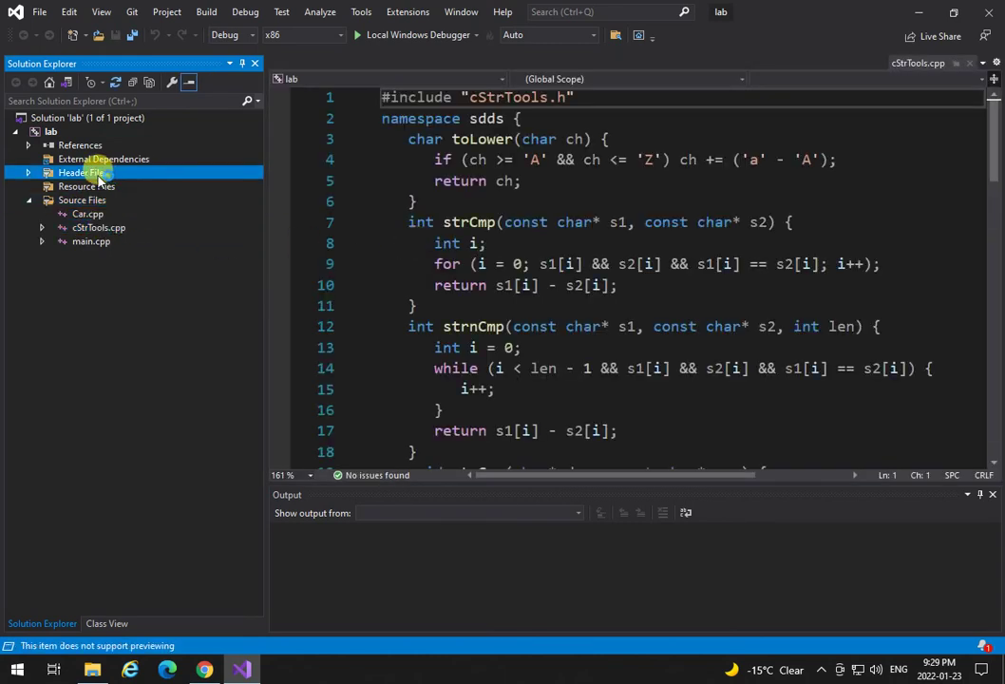
pyautogui.click(27, 173)
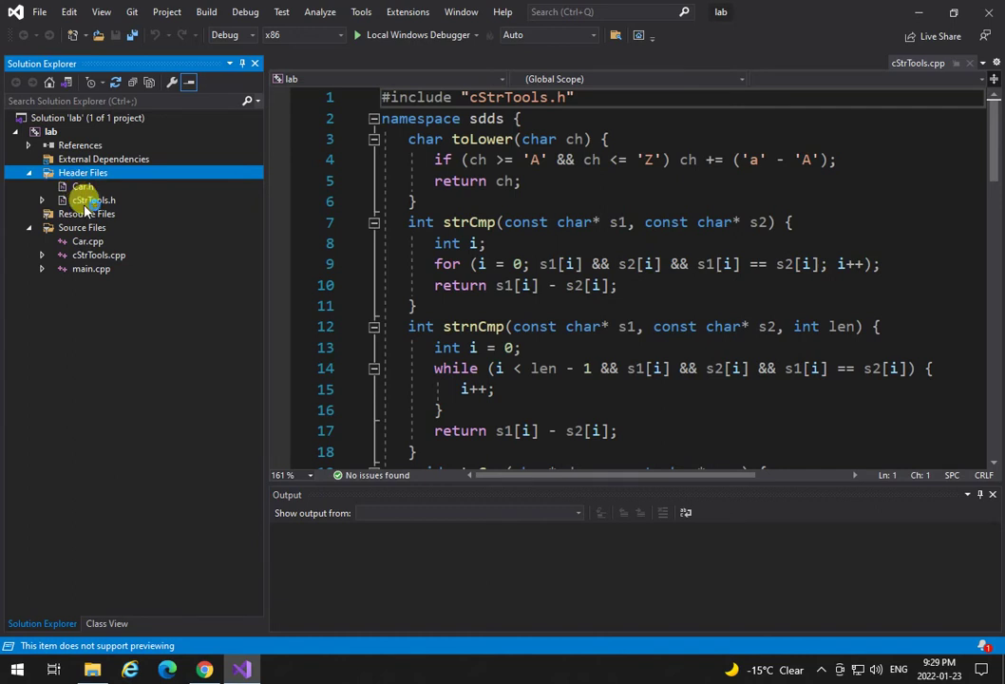
pyautogui.click(88, 201)
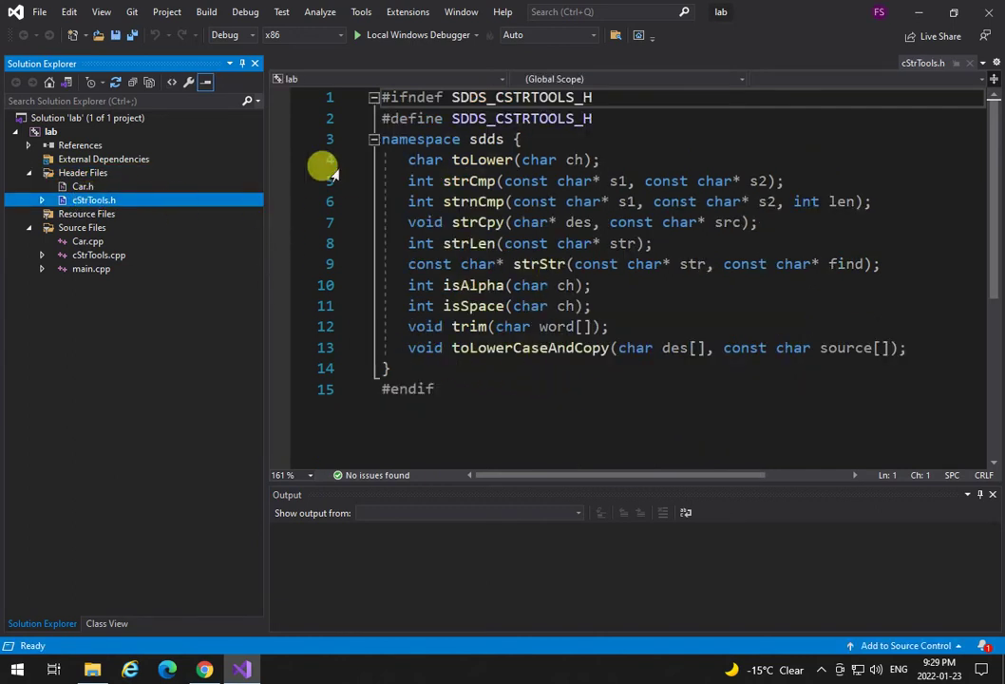
# Save all files of the lab solution, including the solution file, and minimize Visual Studio
pyautogui.click(132, 35)
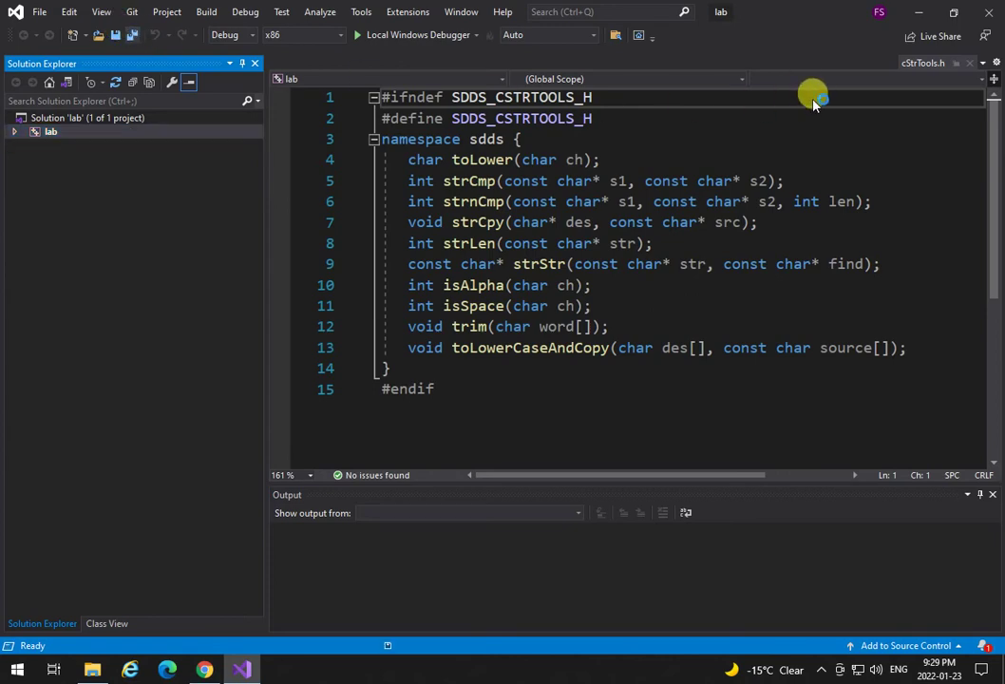
pyautogui.click(378, 338)
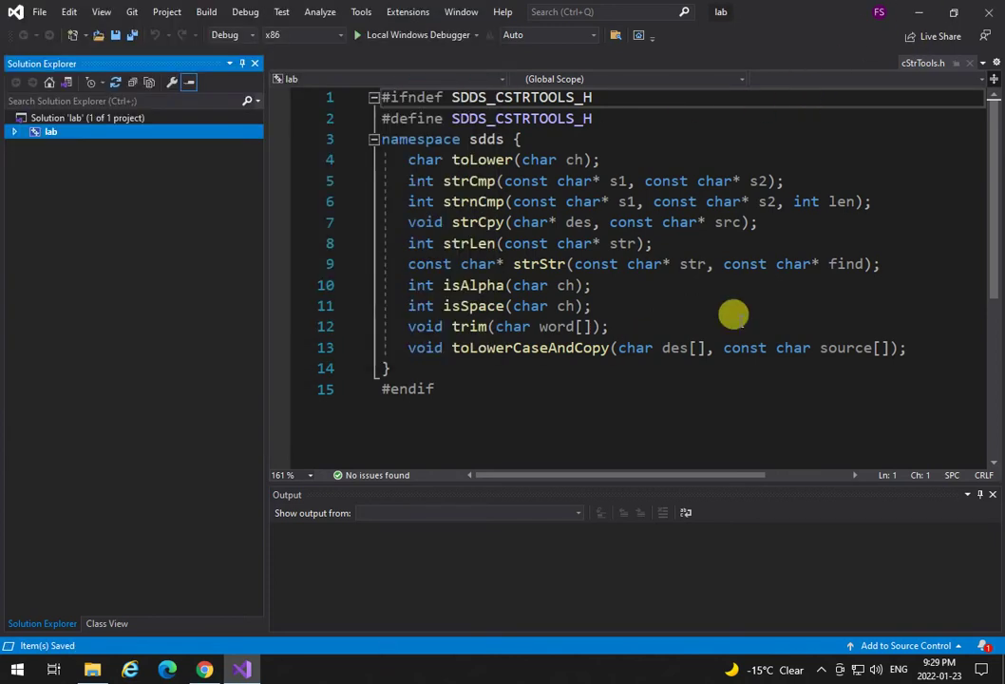
pyautogui.click(918, 12)
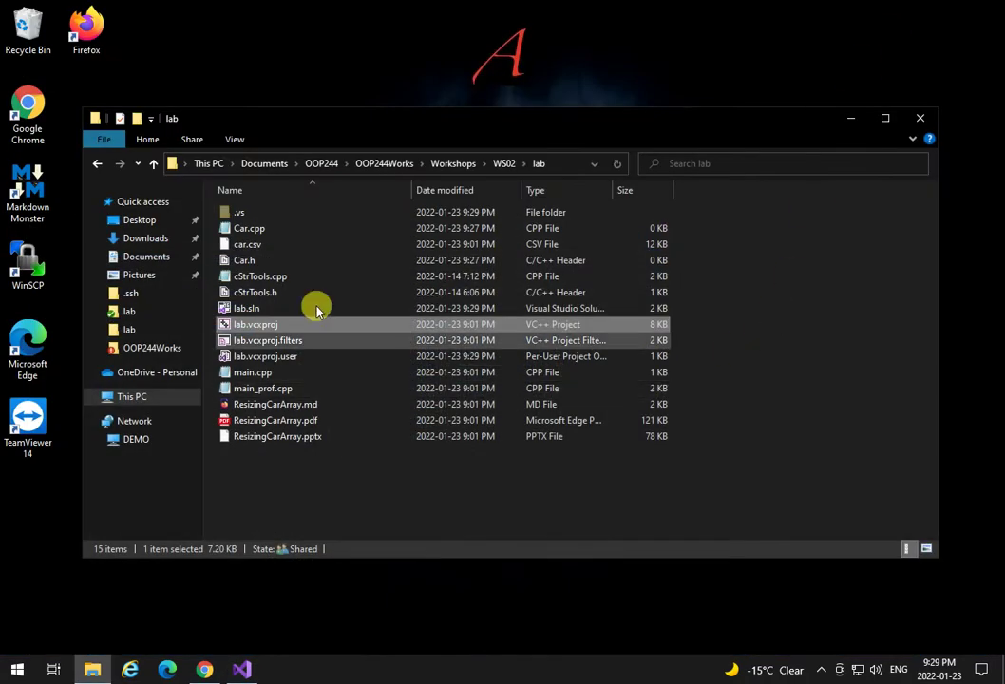
# Add the Workshops folder of OOP244Works to the Git repository with TortoiseGit, keeping all unversioned files selected
pyautogui.click(385, 165)
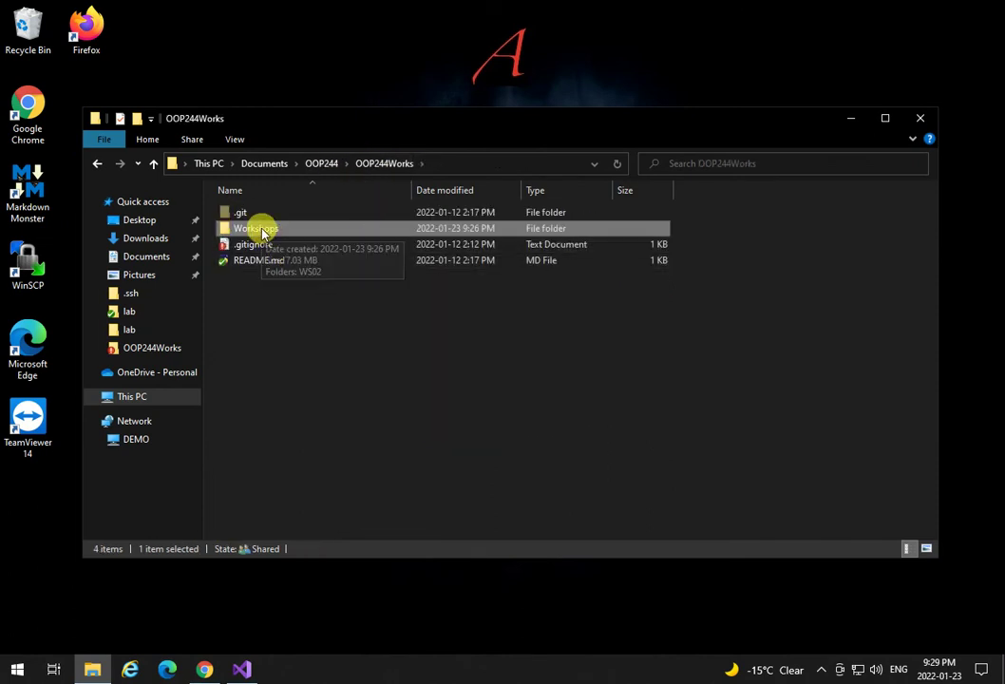
pyautogui.rightClick(263, 231)
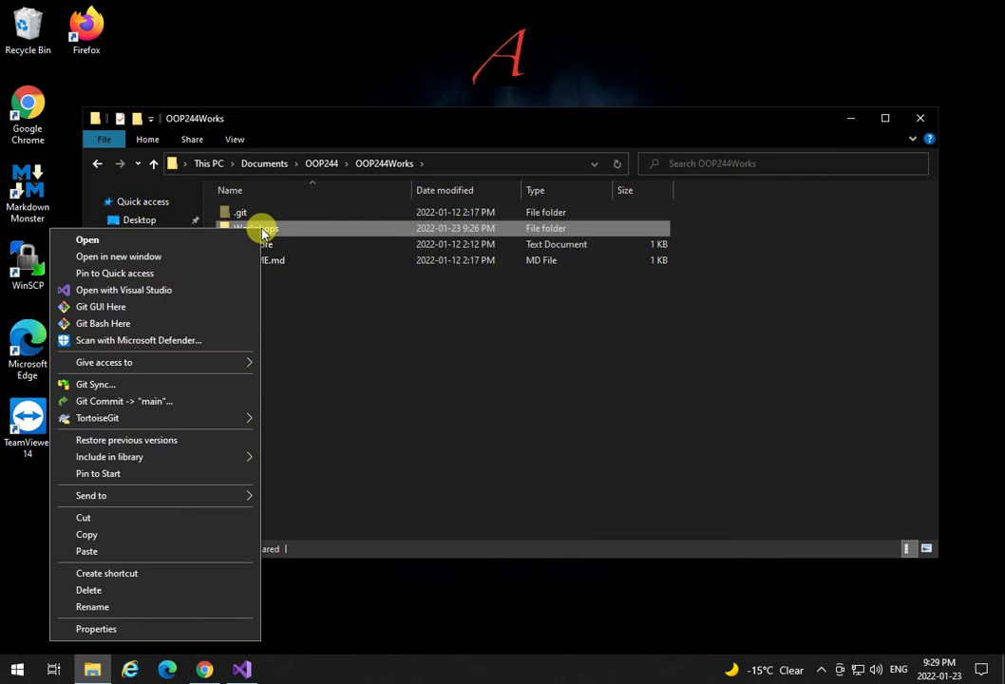
pyautogui.moveTo(242, 418)
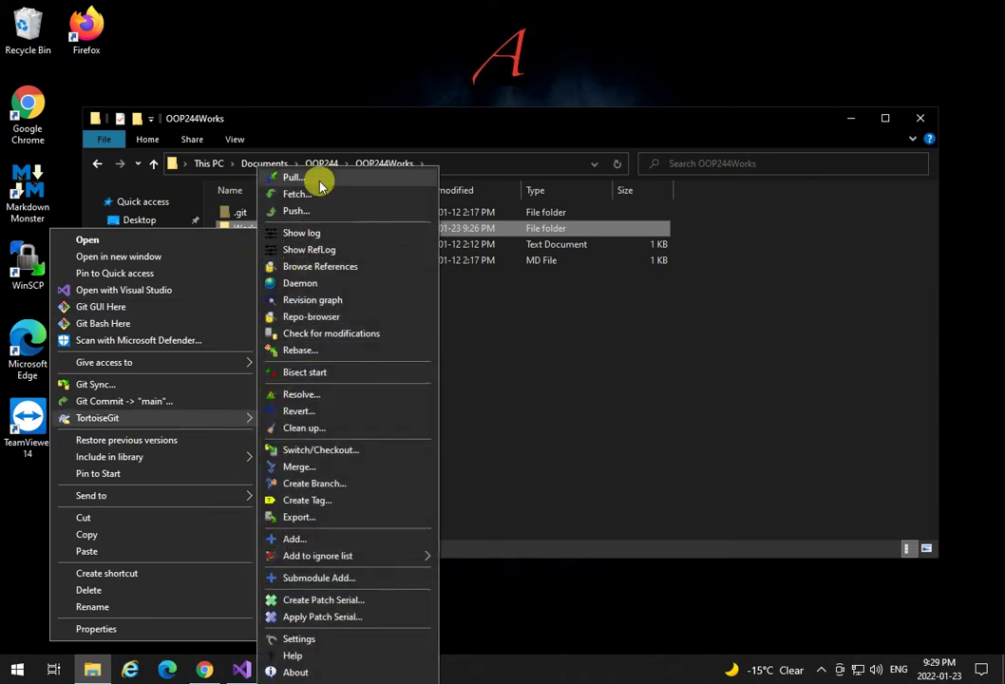
pyautogui.click(297, 539)
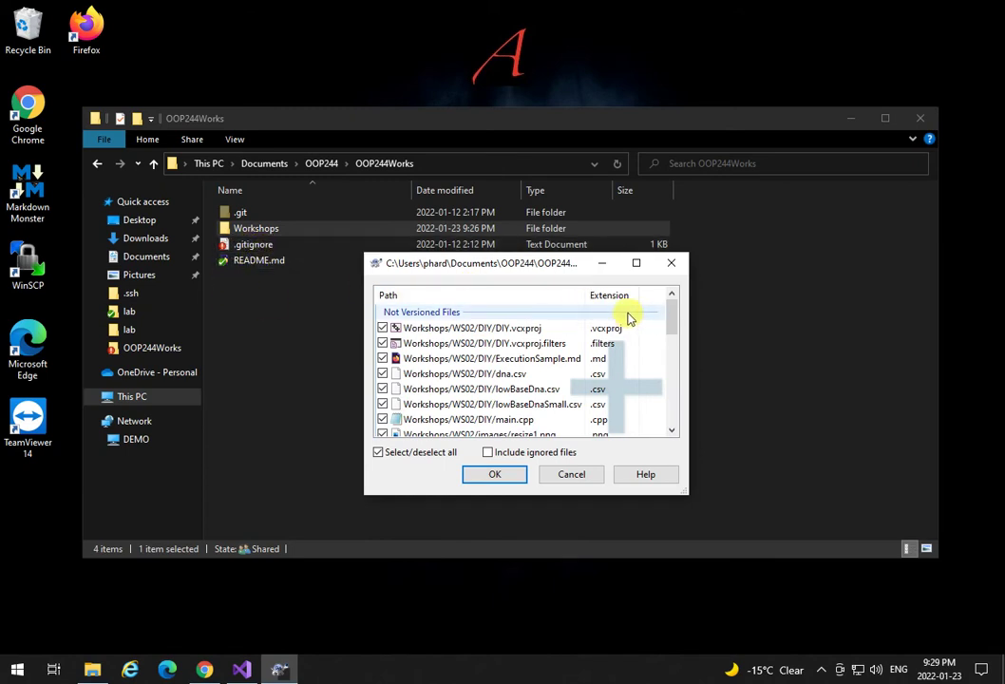
pyautogui.click(510, 475)
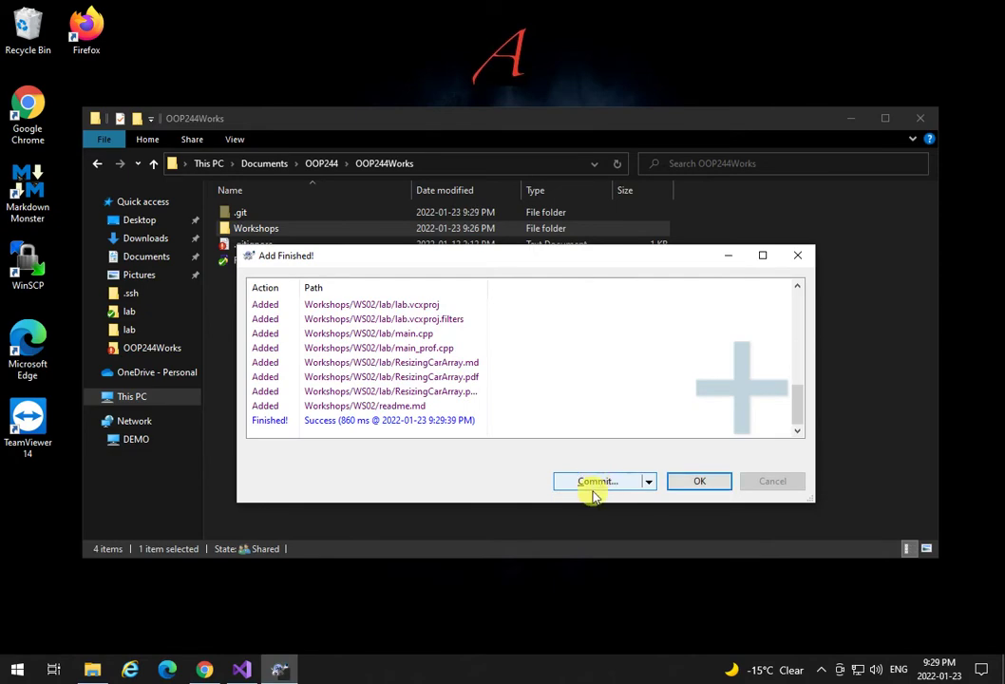
# Commit the added files to the main branch with the message "Starting ws2 p1"
pyautogui.click(594, 483)
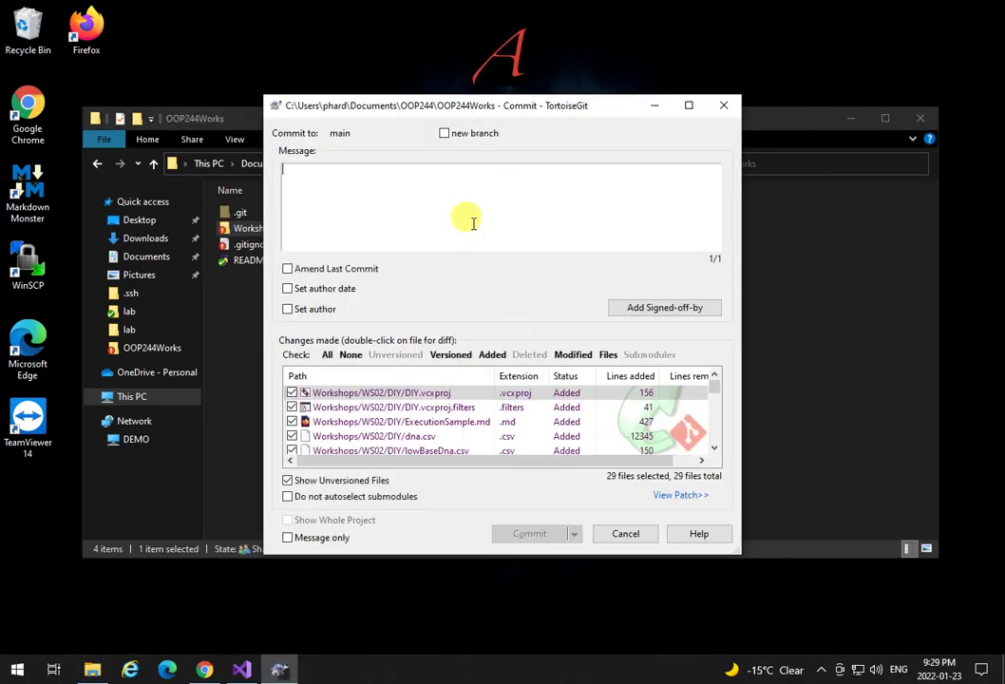
pyautogui.write('Starting ws2 p')
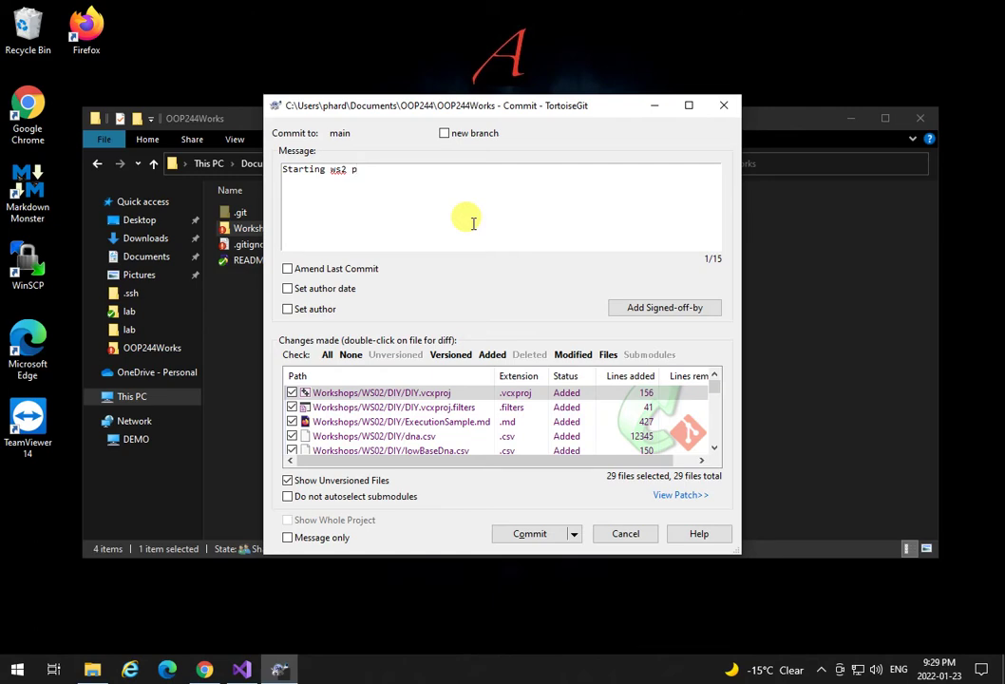
pyautogui.write('1')
pyautogui.click(529, 525)
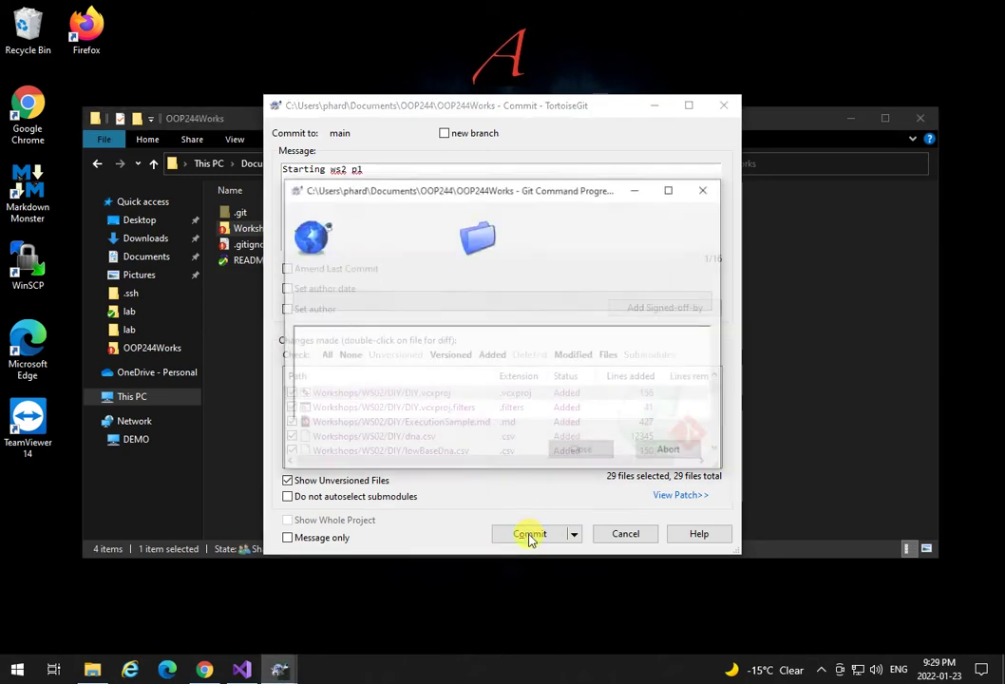
# Push the local main branch to main on the origin remote and close the progress window
pyautogui.click(400, 454)
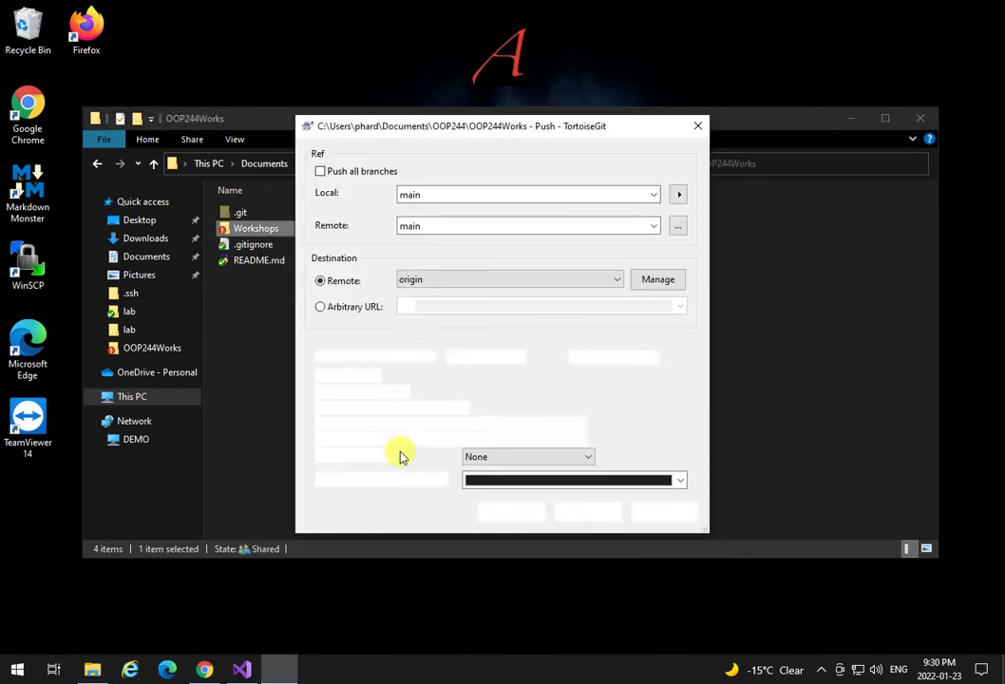
pyautogui.click(495, 512)
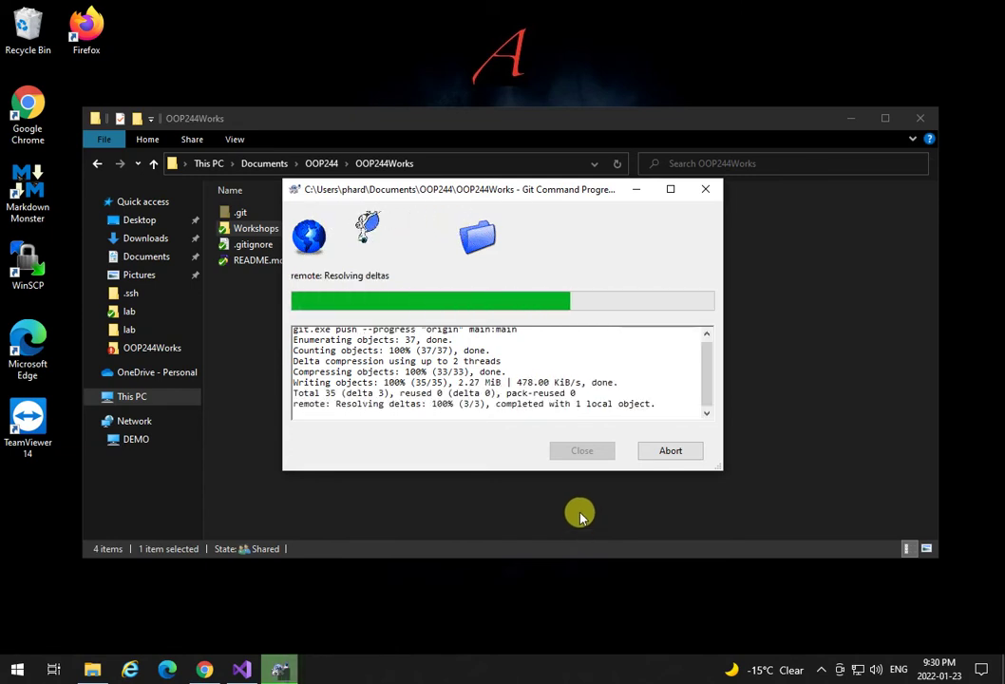
pyautogui.click(582, 452)
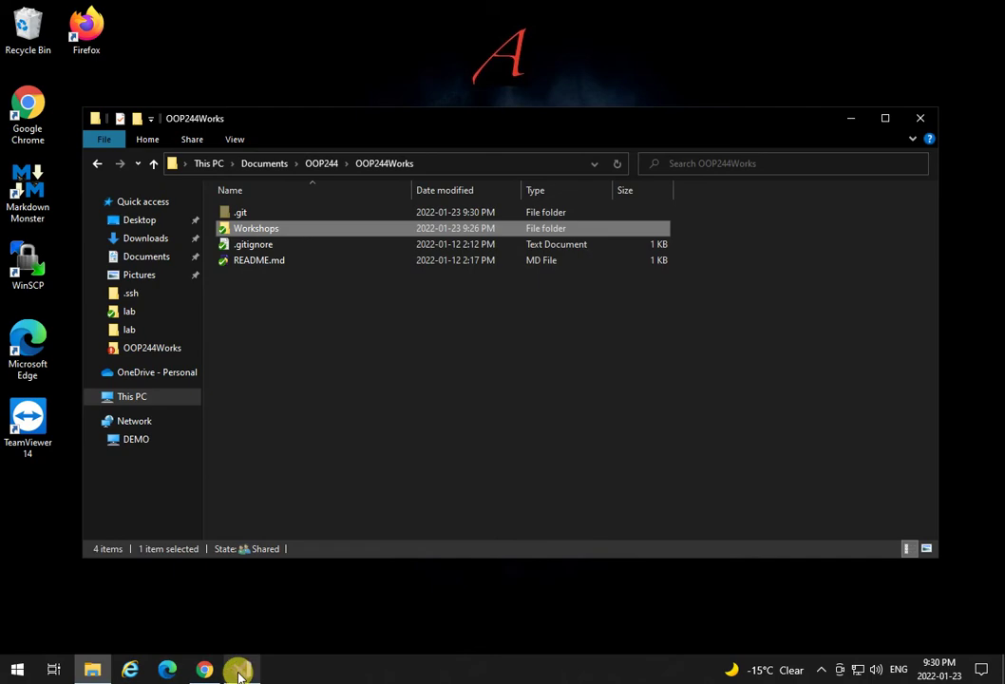
# Switch to Visual Studio, expand the lab project and open the header file Car.h
pyautogui.click(205, 670)
pyautogui.click(205, 670)
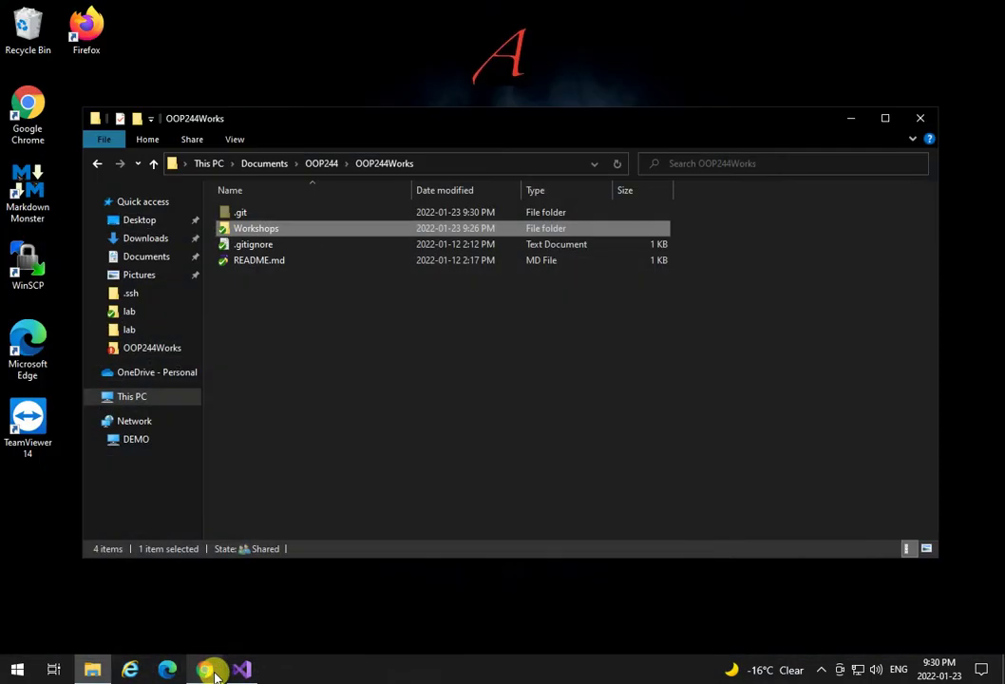
pyautogui.click(243, 670)
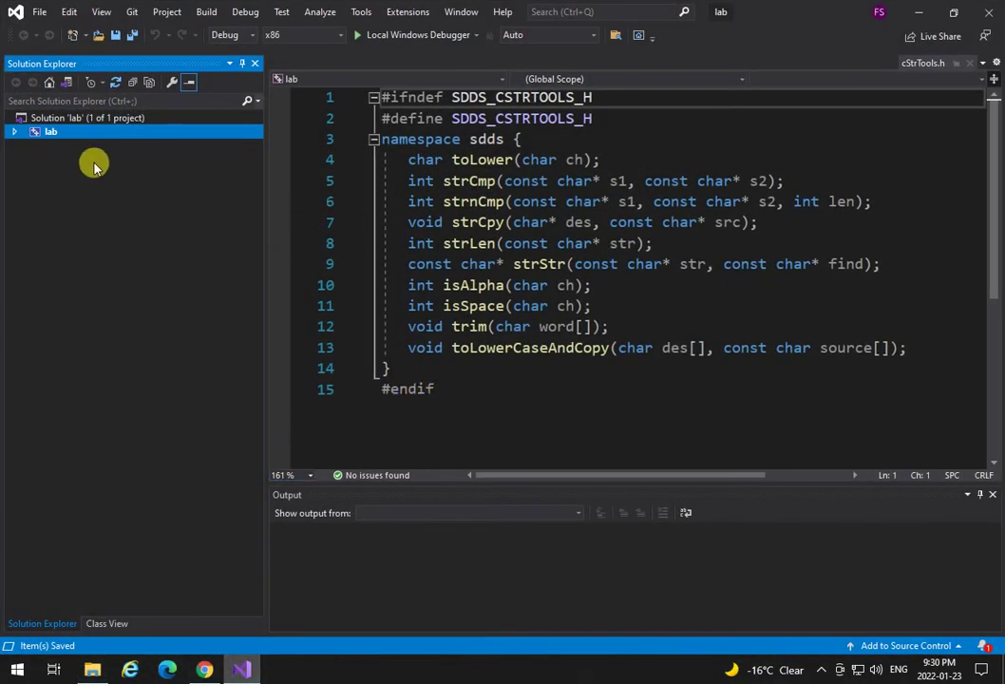
pyautogui.click(14, 131)
pyautogui.click(74, 187)
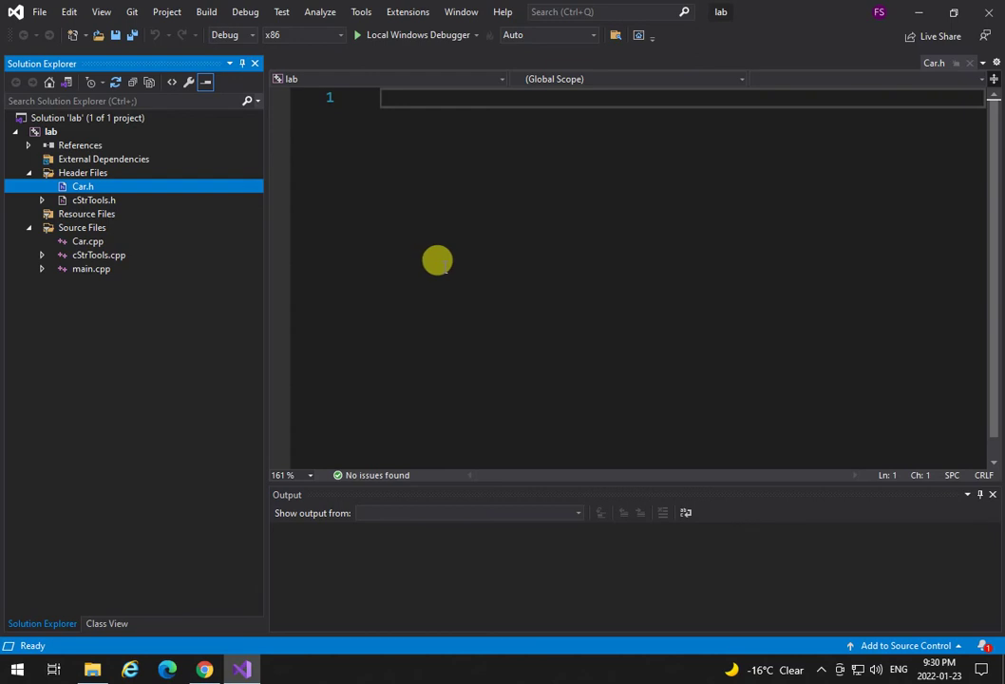
# Insert an #ifndef SDDS_CAR_H block with its matching #endif into the empty Car.h
pyautogui.click(438, 181)
pyautogui.write('#')
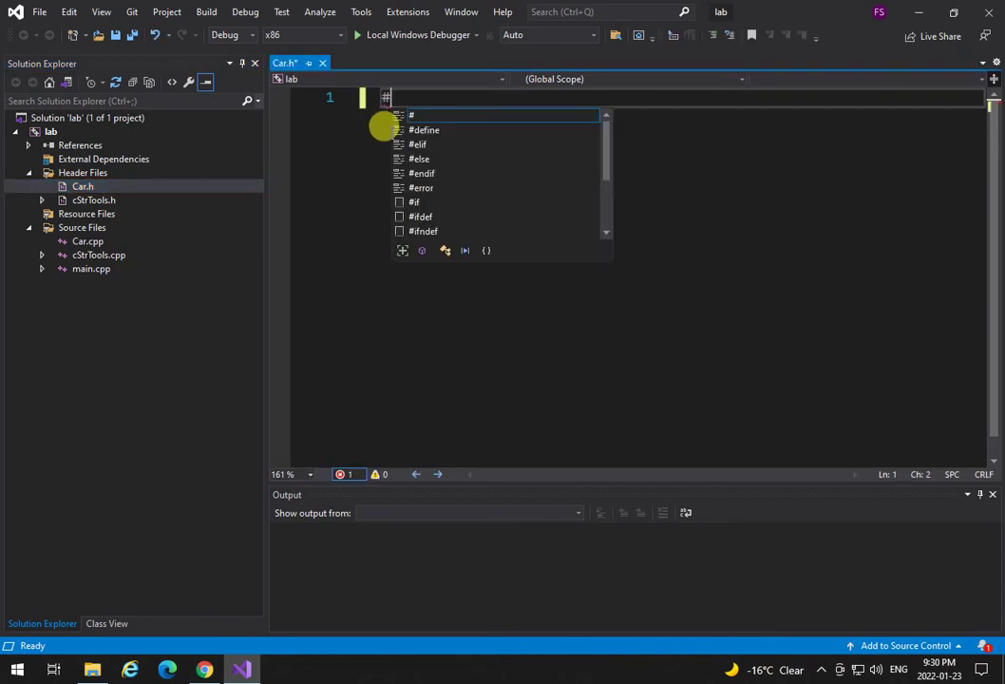
pyautogui.write('ifn')
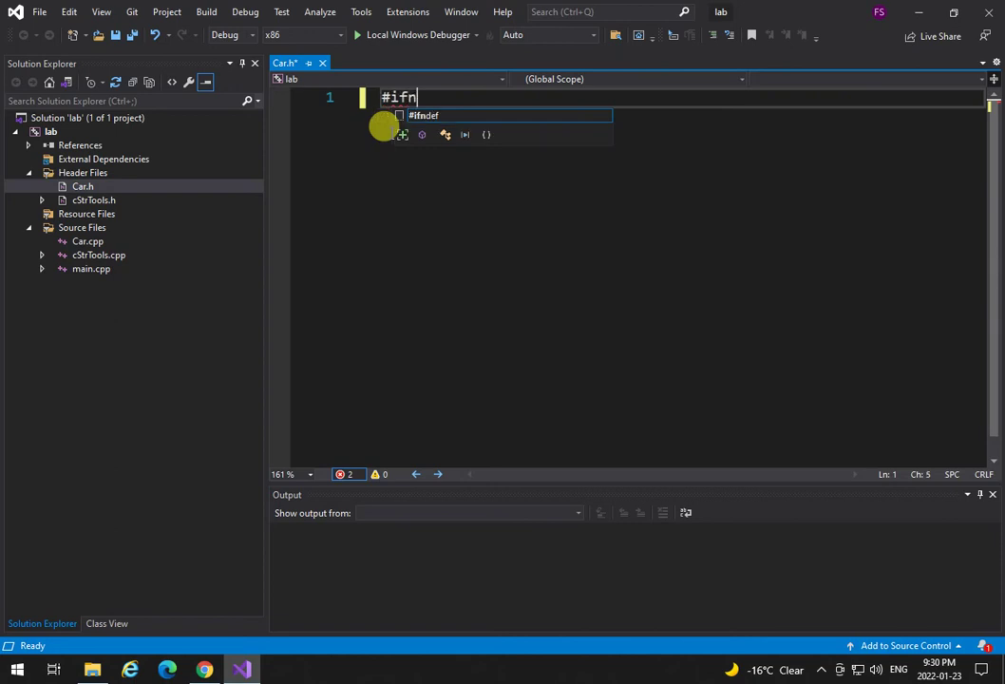
pyautogui.press('Tab')
pyautogui.press('Tab')
pyautogui.press('BackSpace')
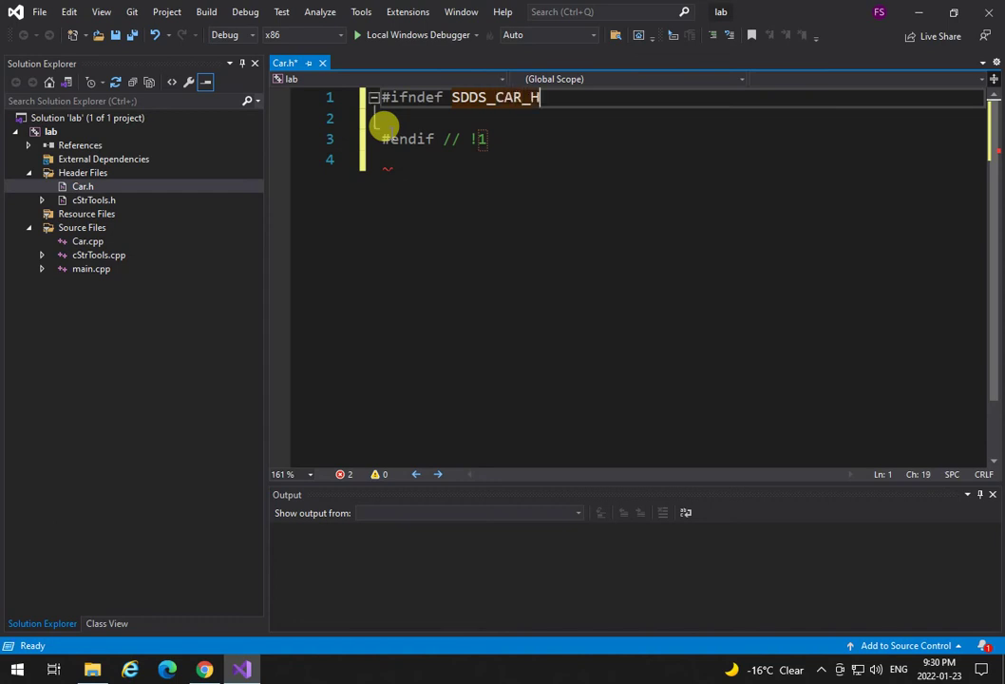
pyautogui.press('Return')
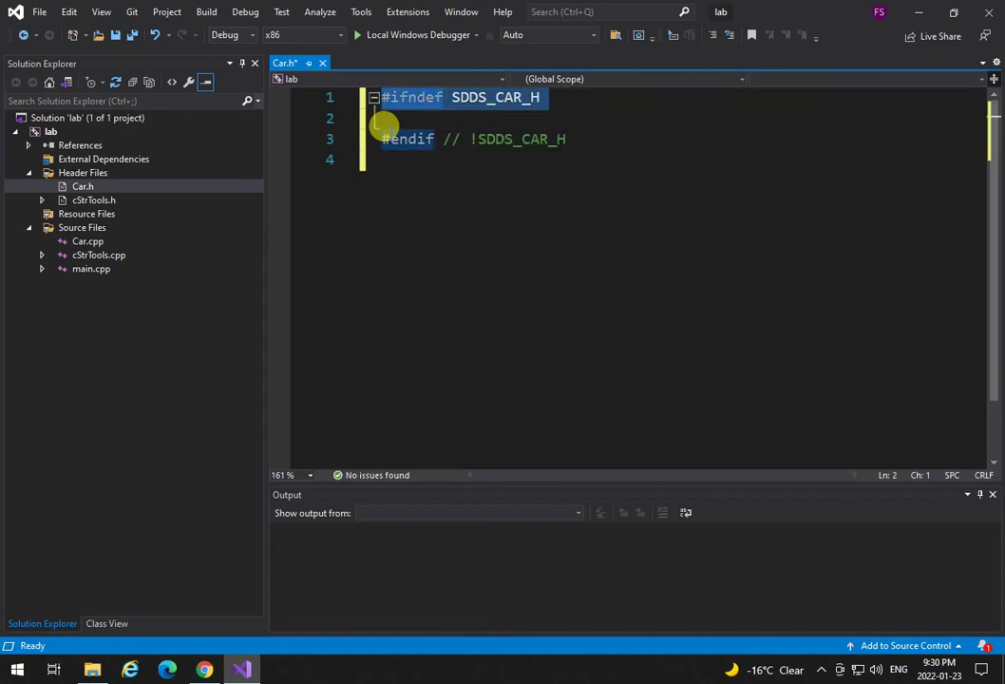
# Duplicate the #ifndef line in Car.h and change the copy to #define SDDS_CAR_H
pyautogui.write('#ifndef SDDS_CAR_H')
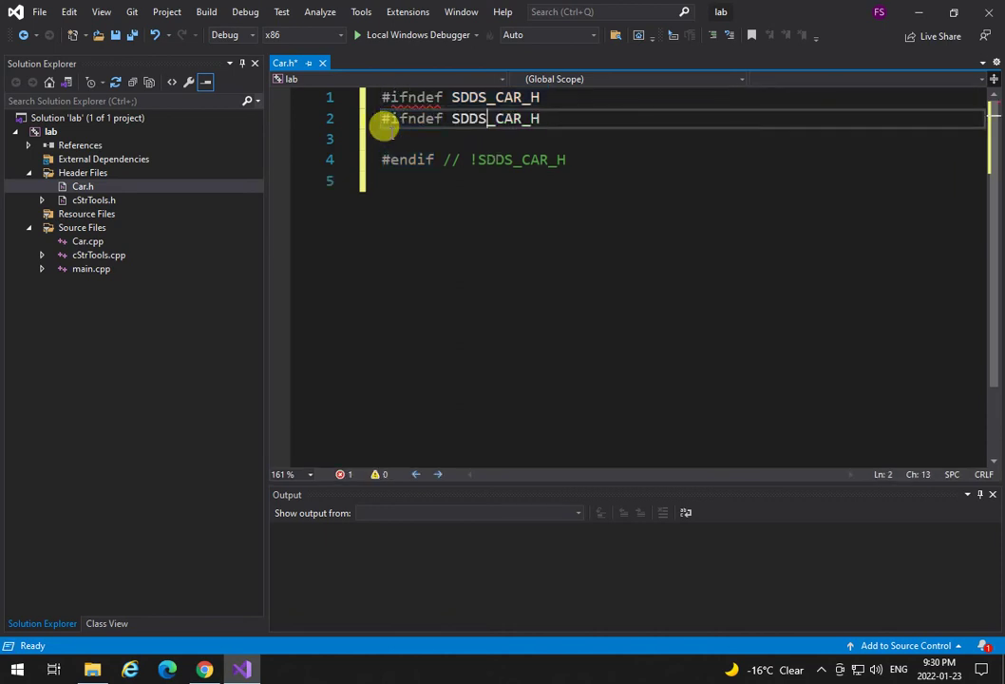
pyautogui.press('BackSpace')
pyautogui.press('BackSpace')
pyautogui.press('BackSpace')
pyautogui.press('BackSpace')
pyautogui.press('BackSpace')
pyautogui.press('BackSpace')
pyautogui.write('define')
pyautogui.press('Down')
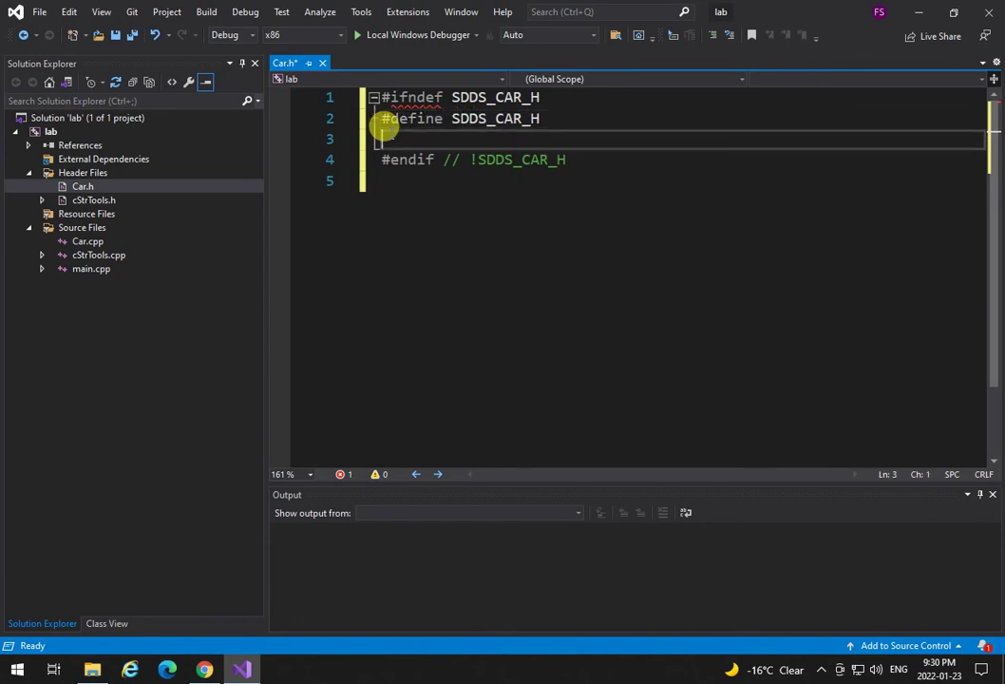
# Add an empty namespace sdds block inside the include guard of Car.h and save the file
pyautogui.write('name')
pyautogui.press('Tab')
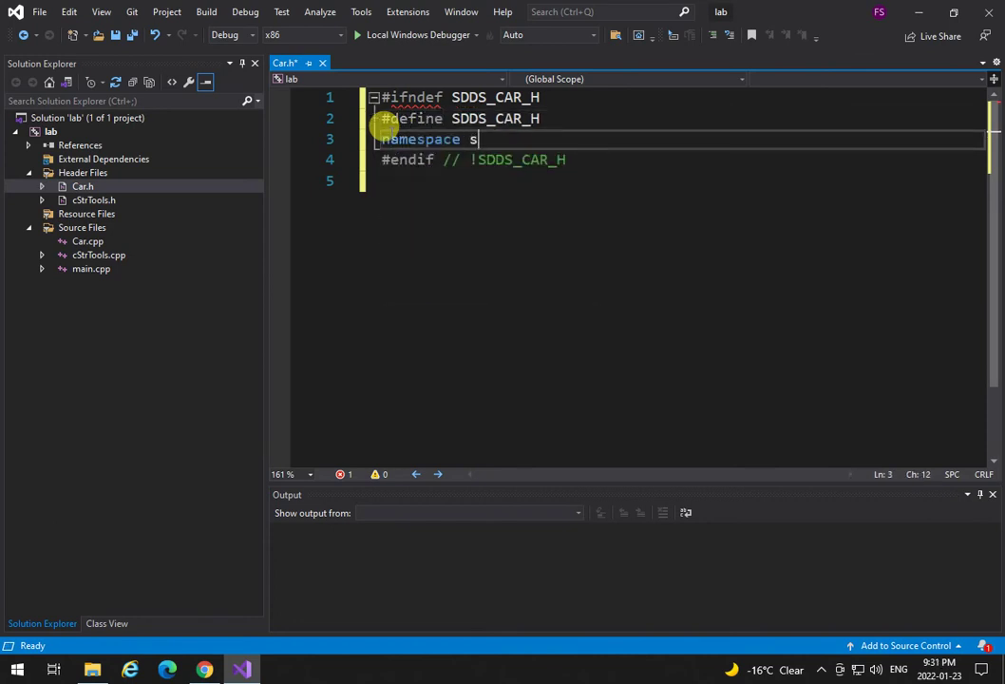
pyautogui.write('sdds{')
pyautogui.press('Return')
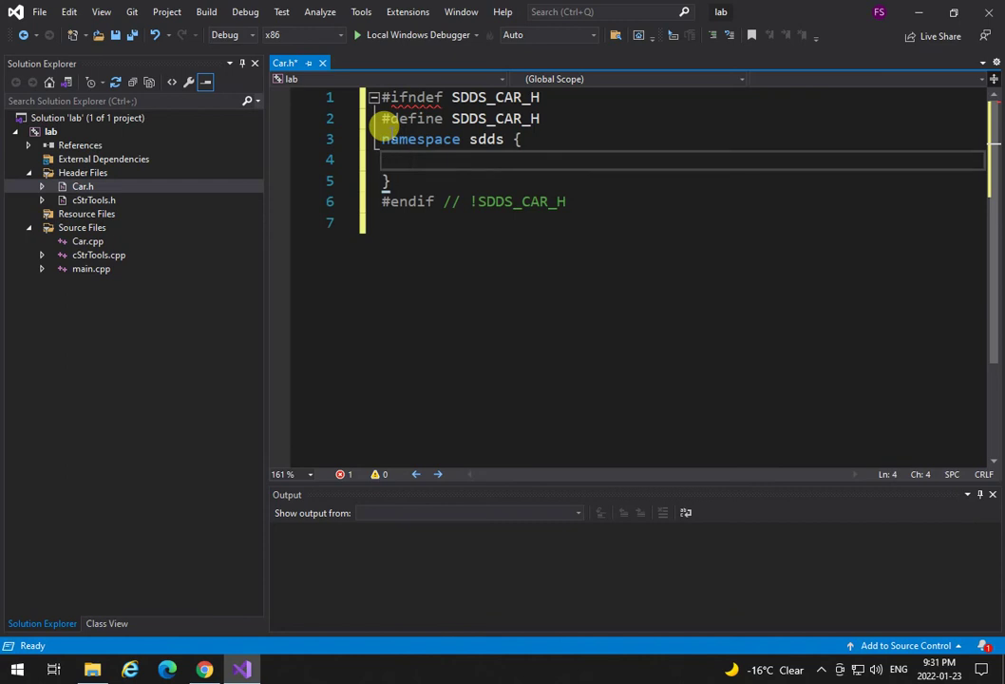
pyautogui.hotkey('ctrl', 's')
# Open Car.cpp and enter #include "Car.h" on its first line, followed by a blank line
pyautogui.click(100, 245)
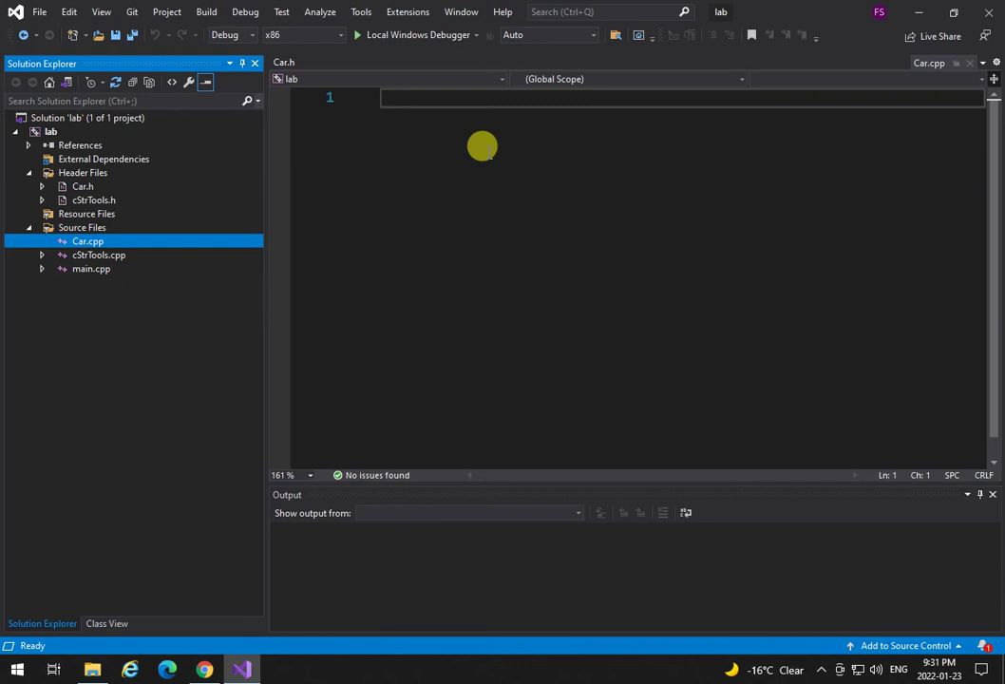
pyautogui.click(481, 145)
pyautogui.write('#inc')
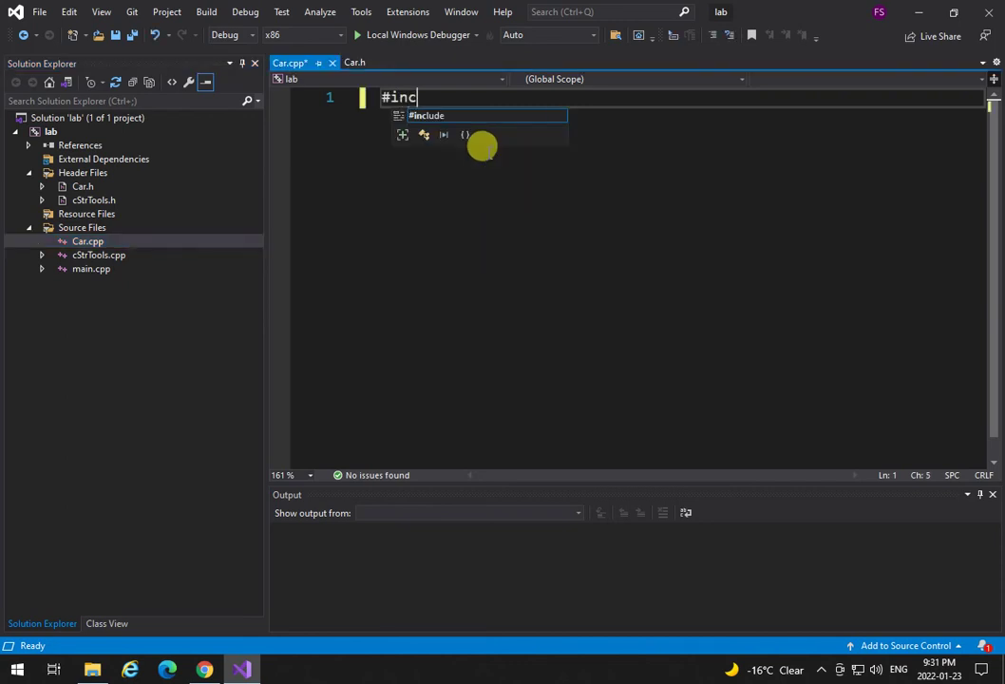
pyautogui.write('lude "')
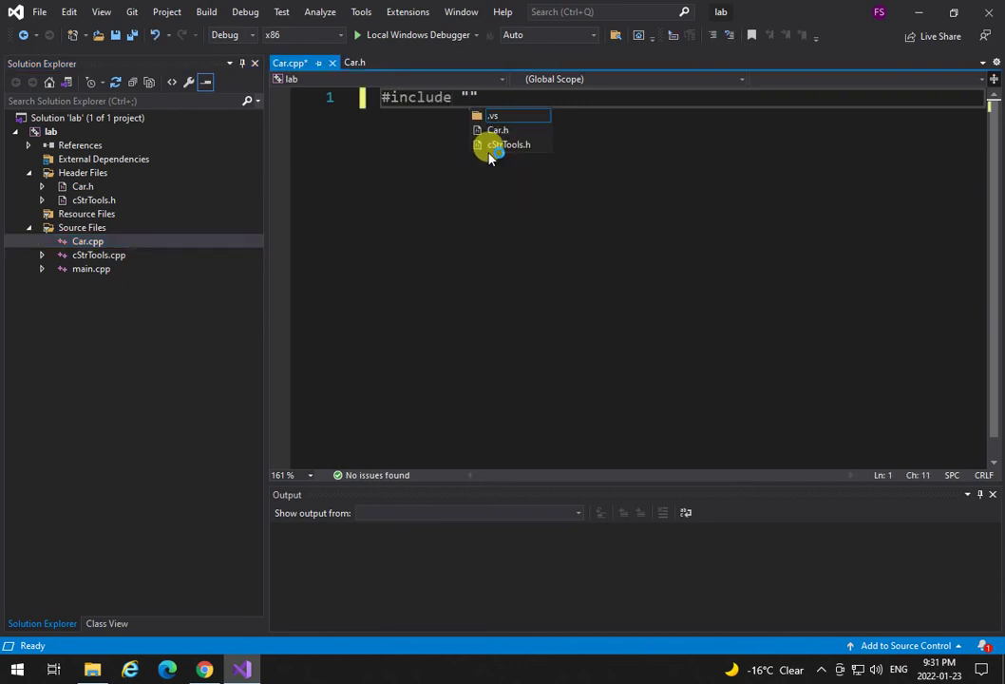
pyautogui.press('Down')
pyautogui.press('Return')
pyautogui.press('Return')
pyautogui.press('Return')
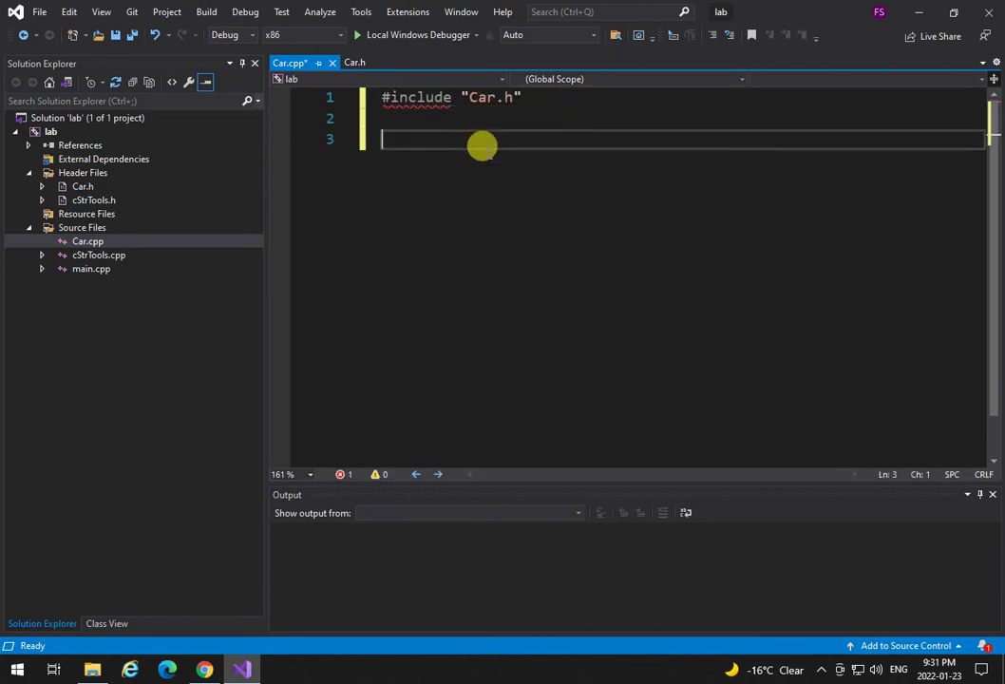
# Add an empty namespace sdds block below the include in Car.cpp and save the file
pyautogui.write('namespace sdds {')
pyautogui.press('Return')
pyautogui.hotkey('ctrl', 's')
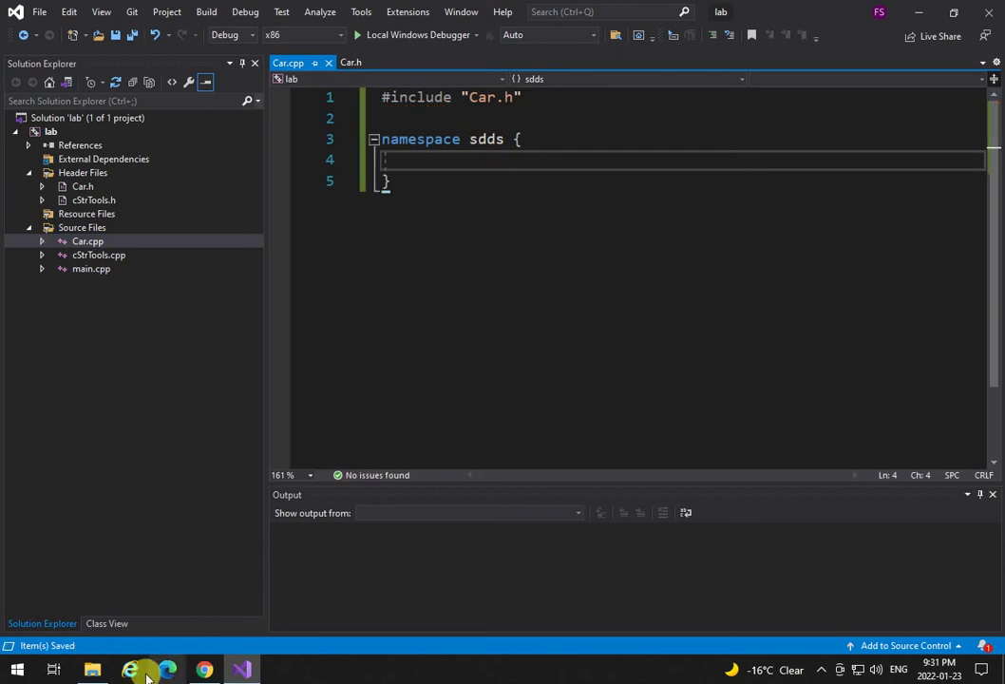
# Start a TortoiseGit commit of the Workshops folder with the modified Car.cpp and Car.h, and begin the message with "ad"
pyautogui.click(92, 670)
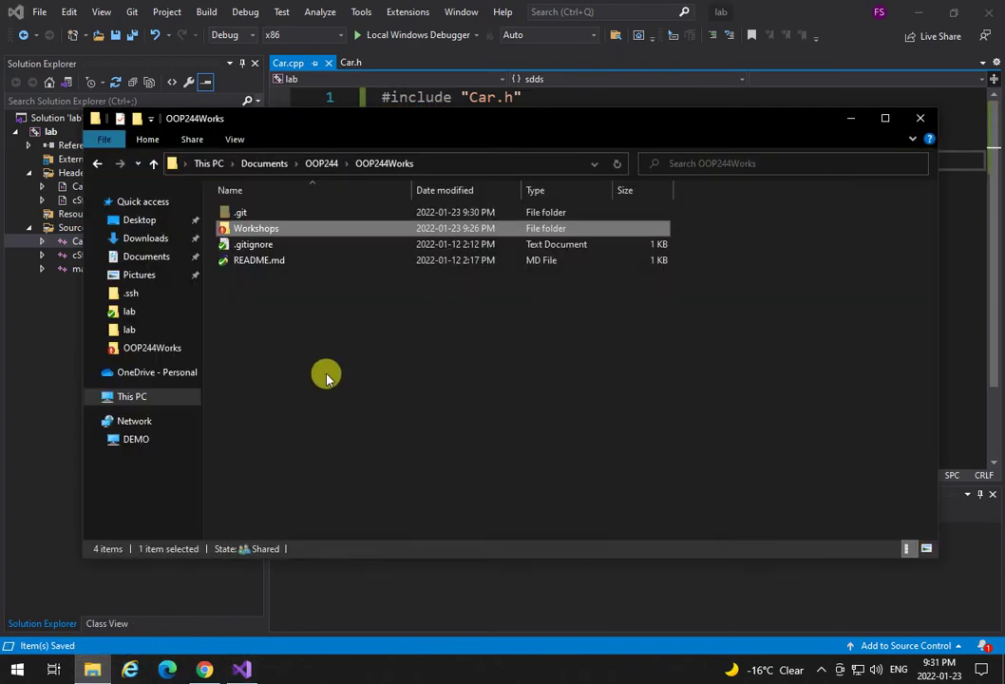
pyautogui.rightClick(271, 231)
pyautogui.click(161, 399)
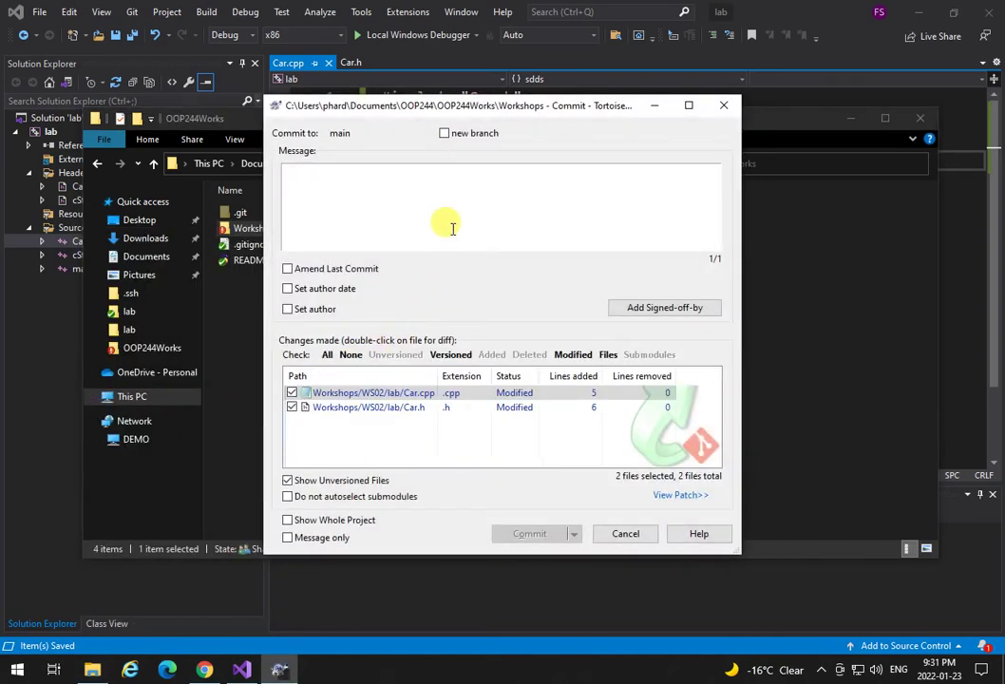
pyautogui.write('ad')
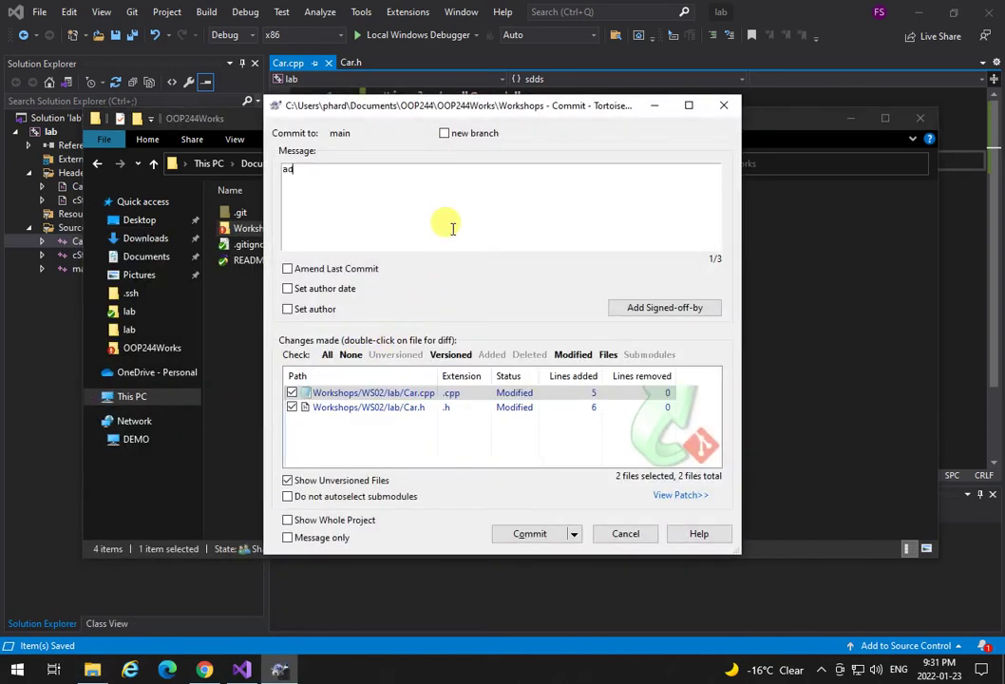